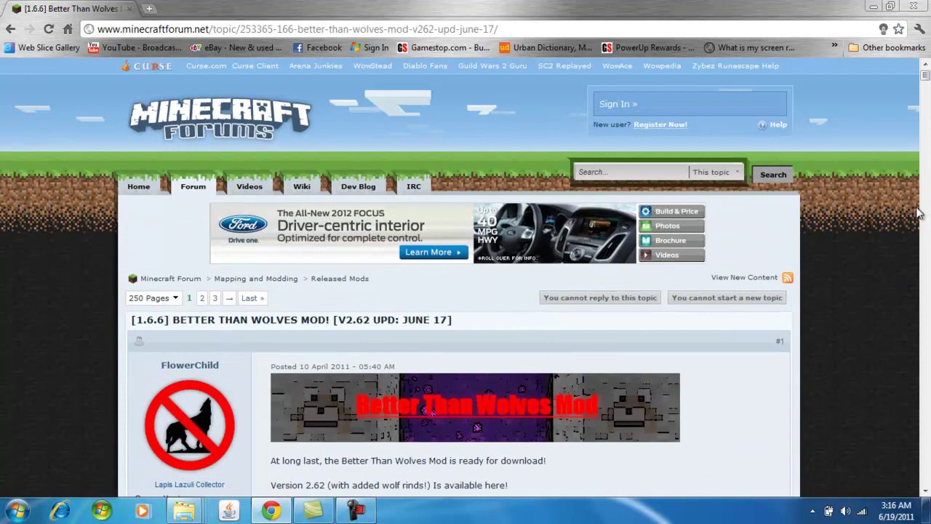
- Look over the download and ModLoader links in the Better Than Wolves forum thread, and minimize the browser
{"action": "left_click_drag", "start_coordinate": [926, 72], "coordinate": [926, 85]}
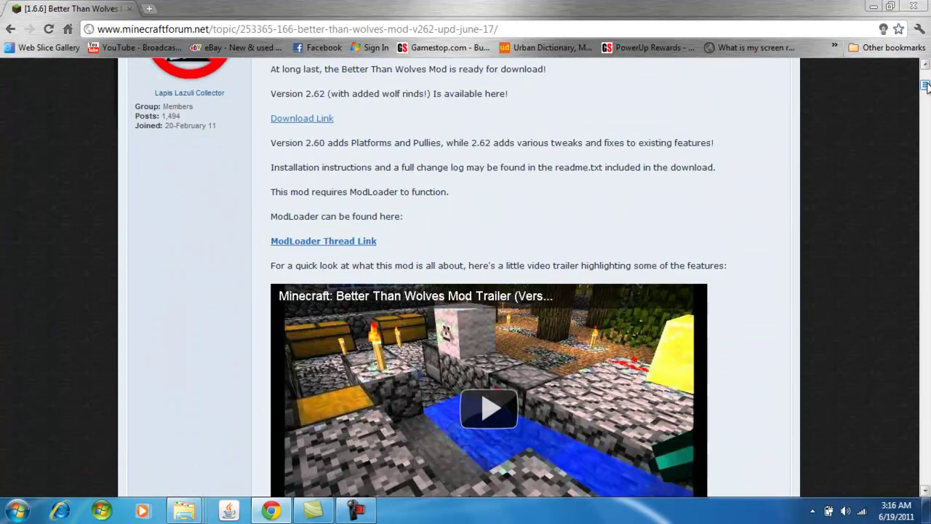
{"action": "left_click", "coordinate": [869, 7]}
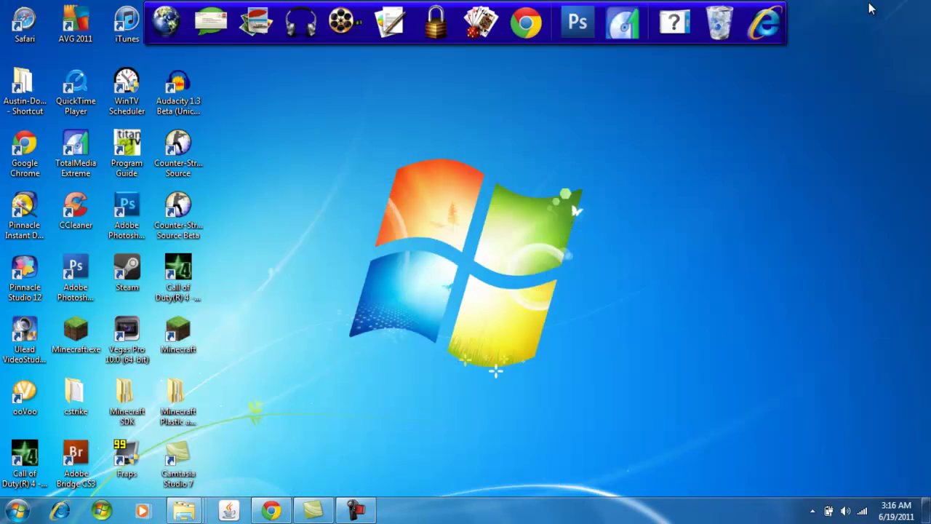
{"action": "left_click", "coordinate": [16, 509]}
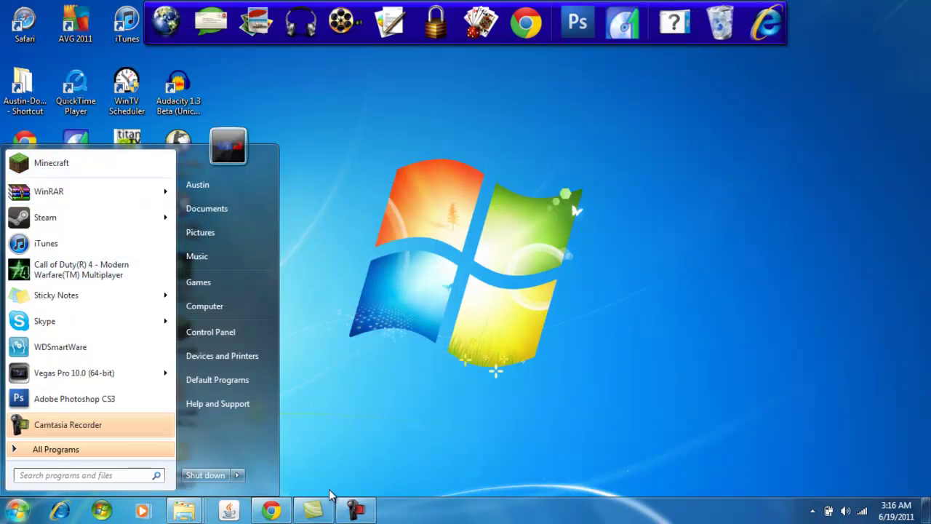
{"action": "left_click", "coordinate": [320, 457]}
{"action": "left_click", "coordinate": [17, 510]}
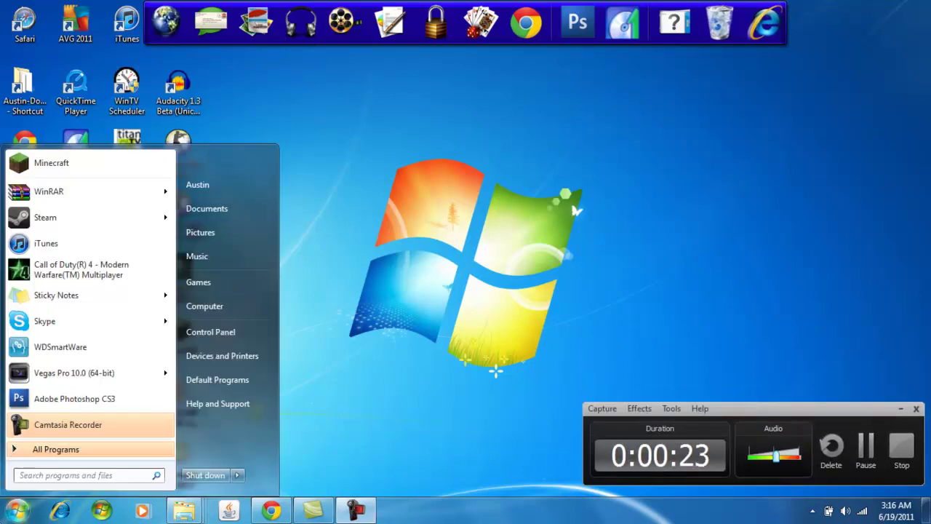
{"action": "left_click", "coordinate": [901, 409]}
{"action": "left_click", "coordinate": [18, 511]}
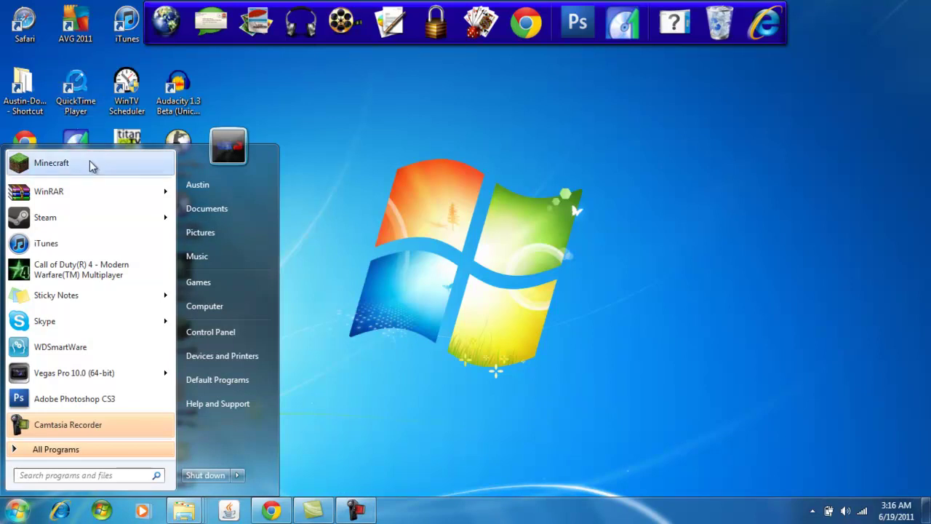
{"action": "left_click", "coordinate": [393, 241]}
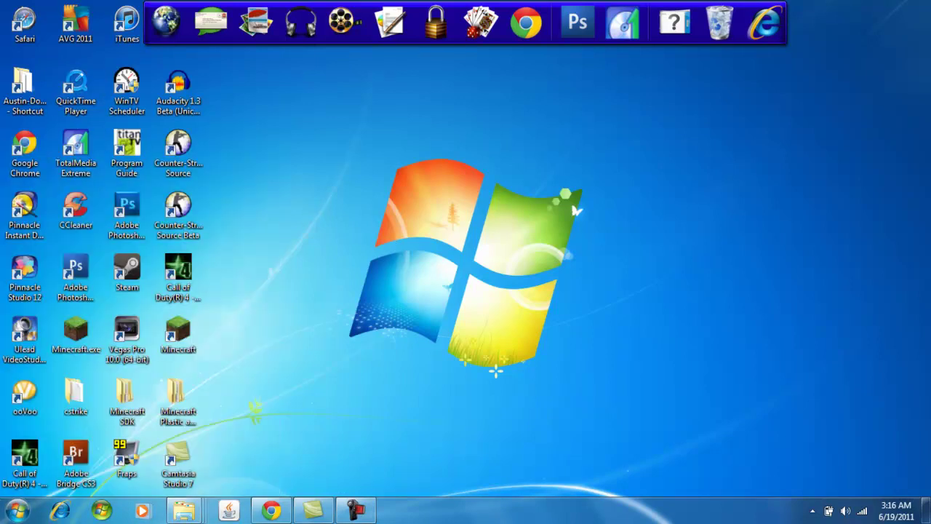
{"action": "left_click", "coordinate": [5, 501]}
{"action": "left_click", "coordinate": [72, 166]}
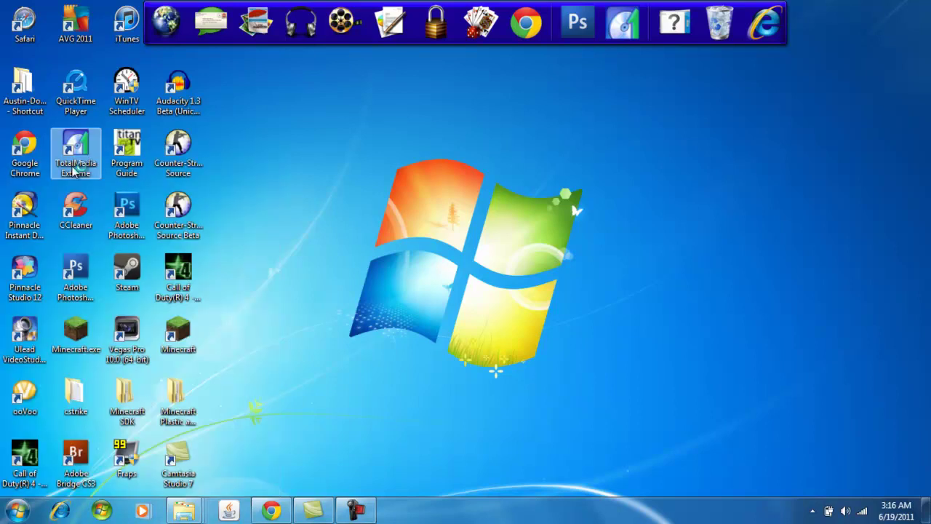
{"action": "left_click", "coordinate": [356, 509]}
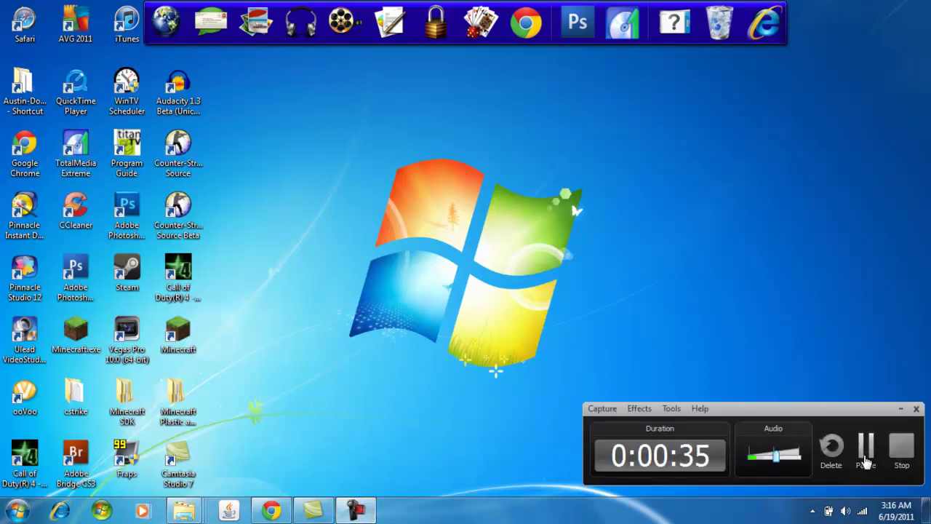
{"action": "left_click", "coordinate": [865, 451]}
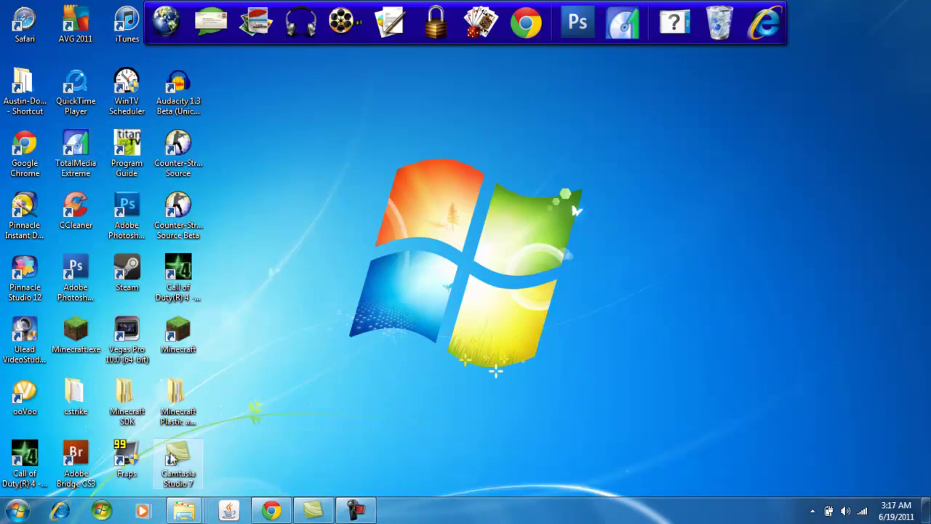
{"action": "left_click", "coordinate": [18, 511]}
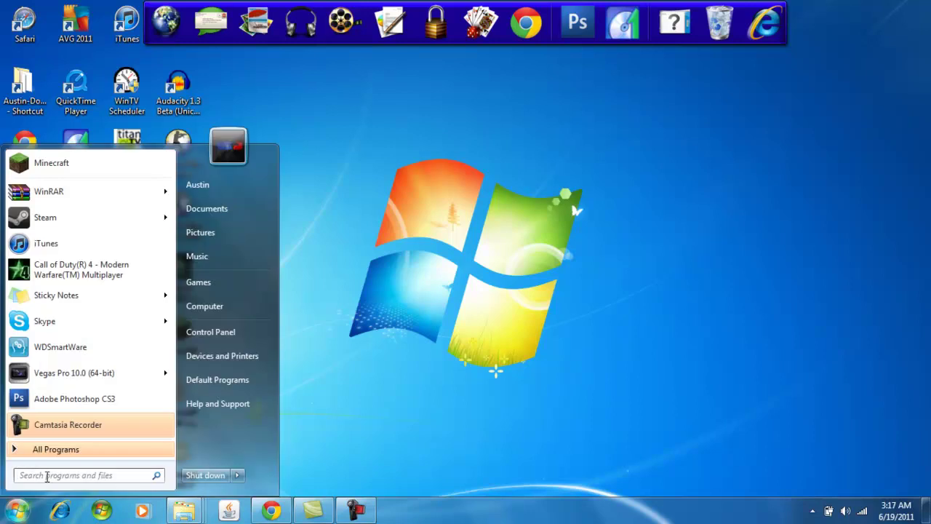
- Close the two bin folder windows, keeping the Mods folder window open
{"action": "left_click", "coordinate": [184, 509]}
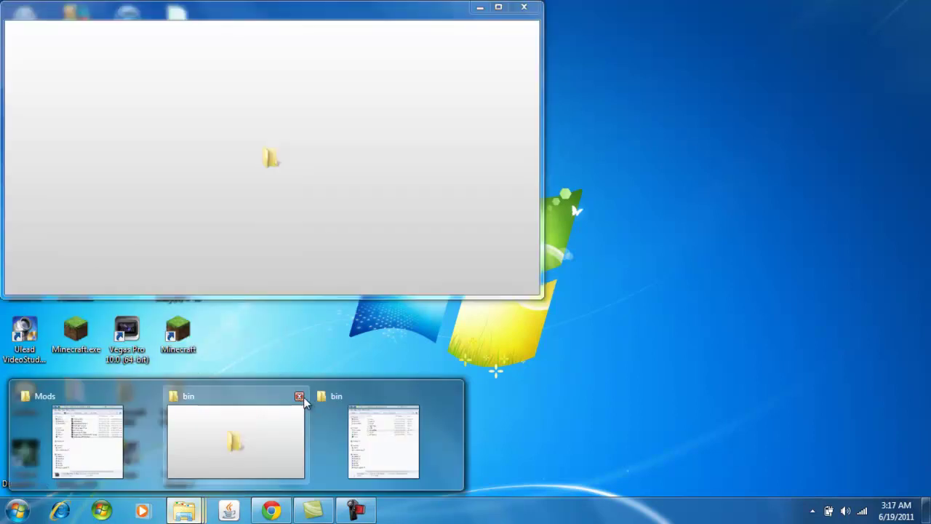
{"action": "left_click", "coordinate": [301, 397]}
{"action": "left_click", "coordinate": [301, 397]}
- Find the Windows Run dialog and use it to open the %appdata% folder
{"action": "left_click", "coordinate": [17, 511]}
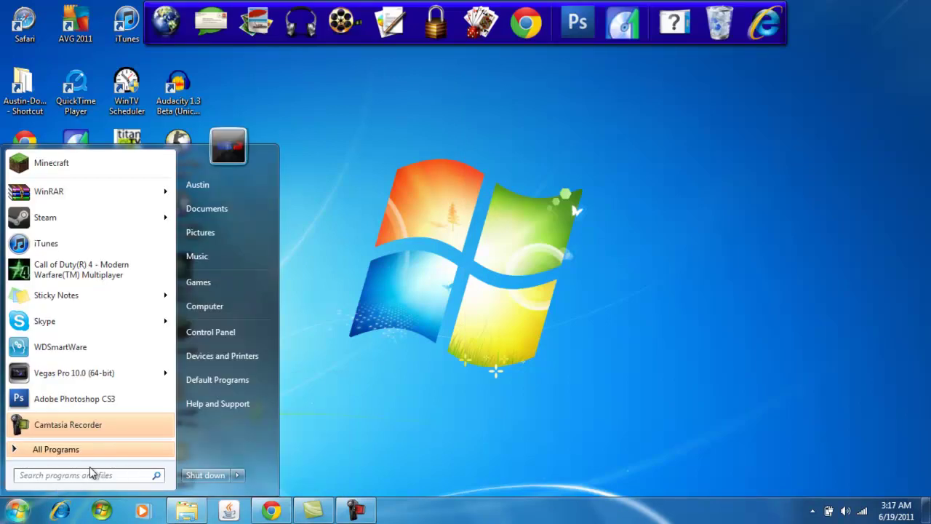
{"action": "type", "text": "run"}
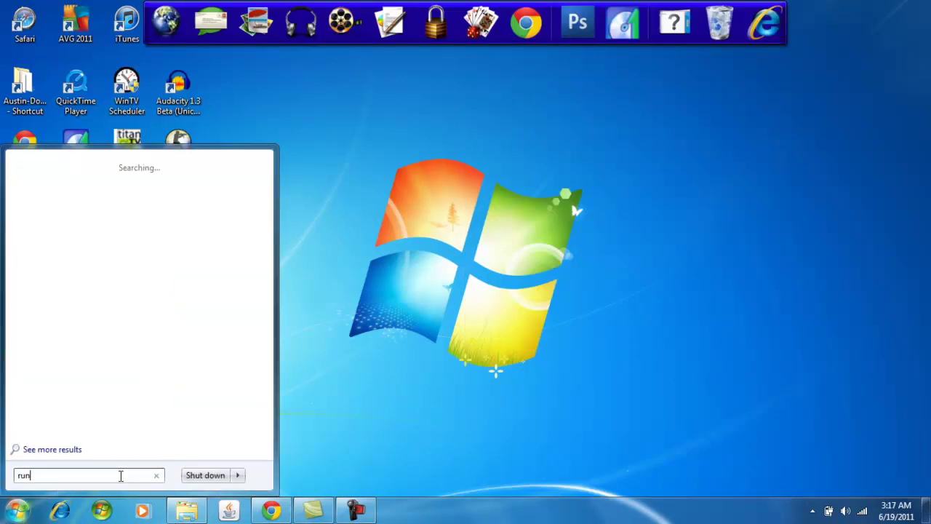
{"action": "key", "text": "Return"}
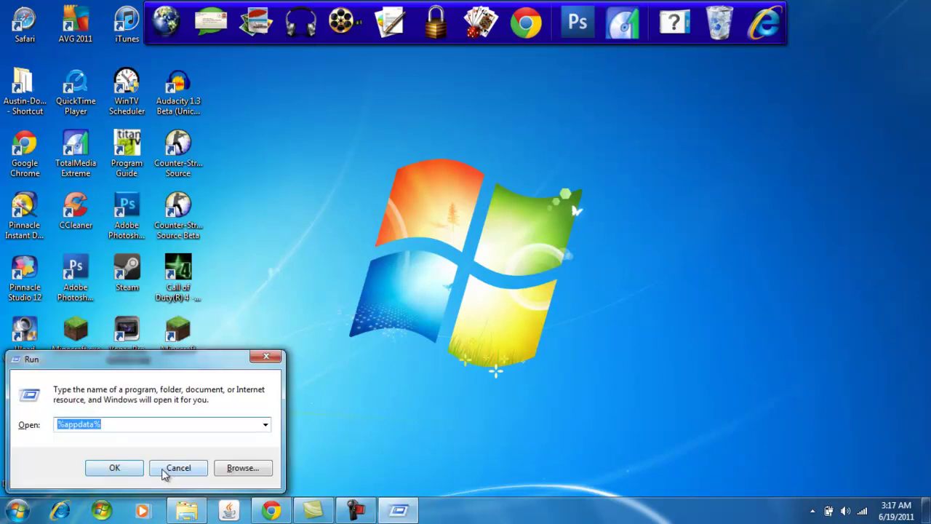
{"action": "left_click", "coordinate": [113, 422]}
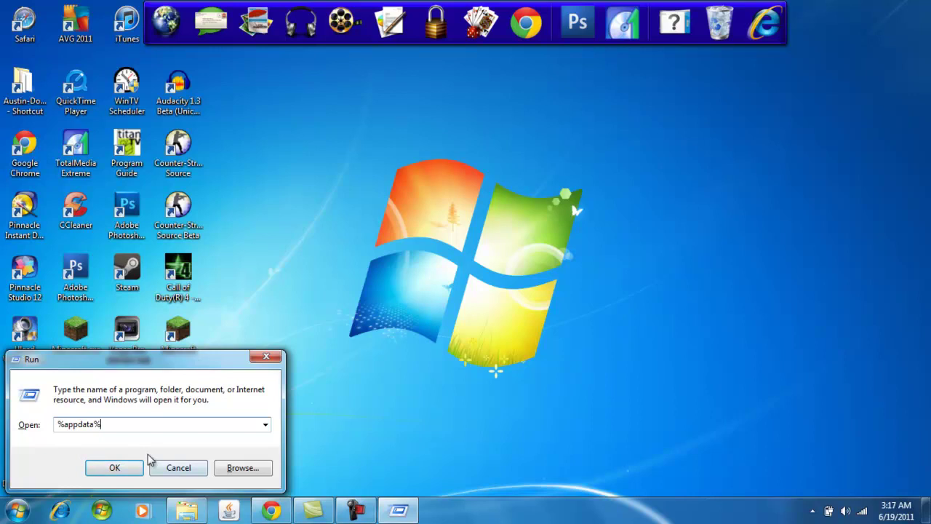
{"action": "left_click", "coordinate": [109, 468]}
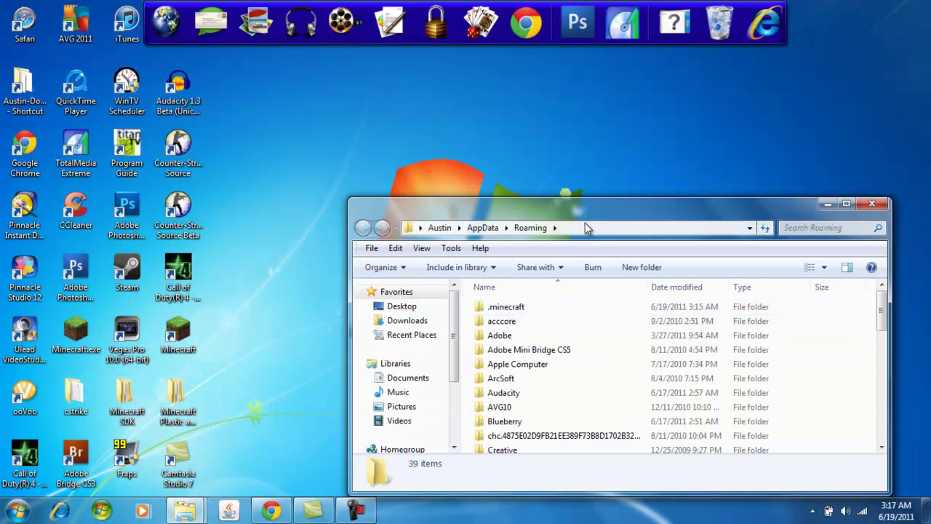
- Snap the Roaming folder window to the right half of the screen and go into .minecraft\bin
{"action": "left_click_drag", "start_coordinate": [590, 215], "coordinate": [930, 88]}
{"action": "left_click_drag", "start_coordinate": [929, 122], "coordinate": [930, 122]}
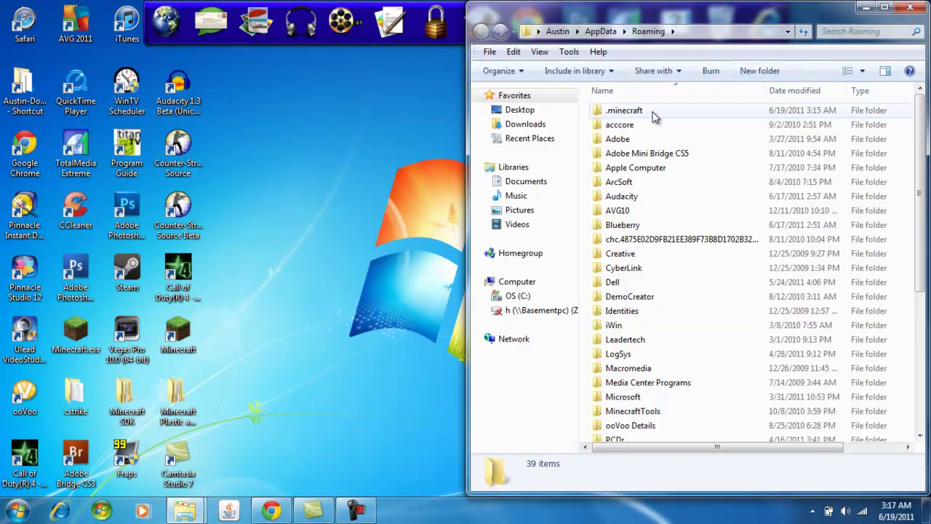
{"action": "double_click", "coordinate": [626, 111]}
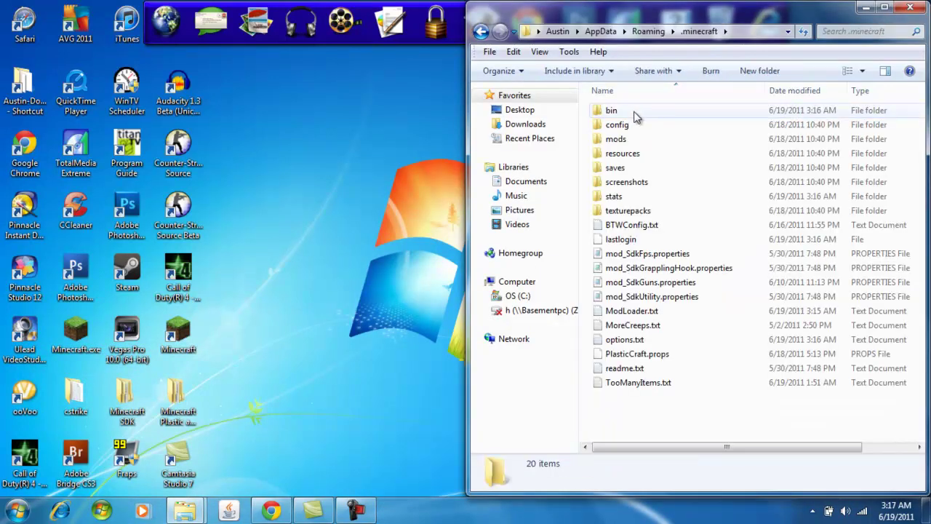
{"action": "double_click", "coordinate": [633, 116]}
- Open minecraft.jar with the WinRAR archiver, replacing the bin folder window on the right half of the screen
{"action": "left_click", "coordinate": [633, 182]}
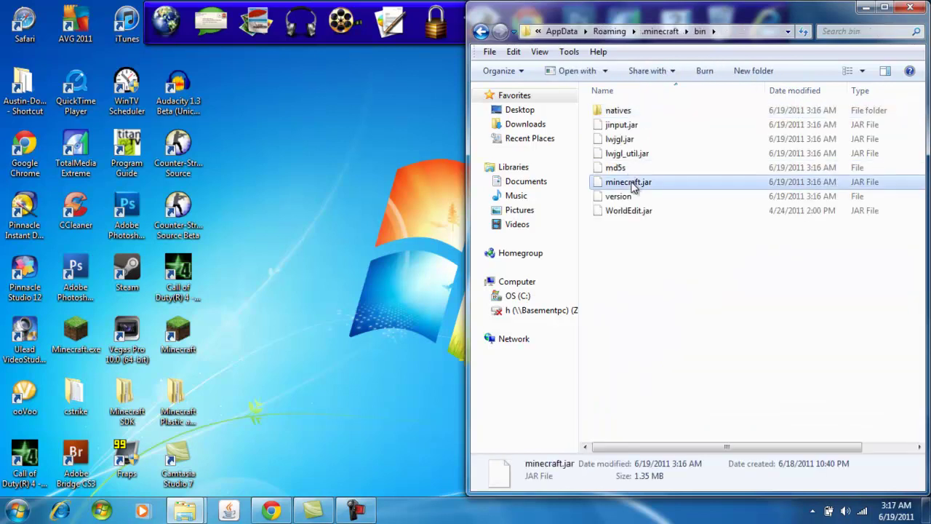
{"action": "right_click", "coordinate": [647, 189]}
{"action": "mouse_move", "coordinate": [675, 229]}
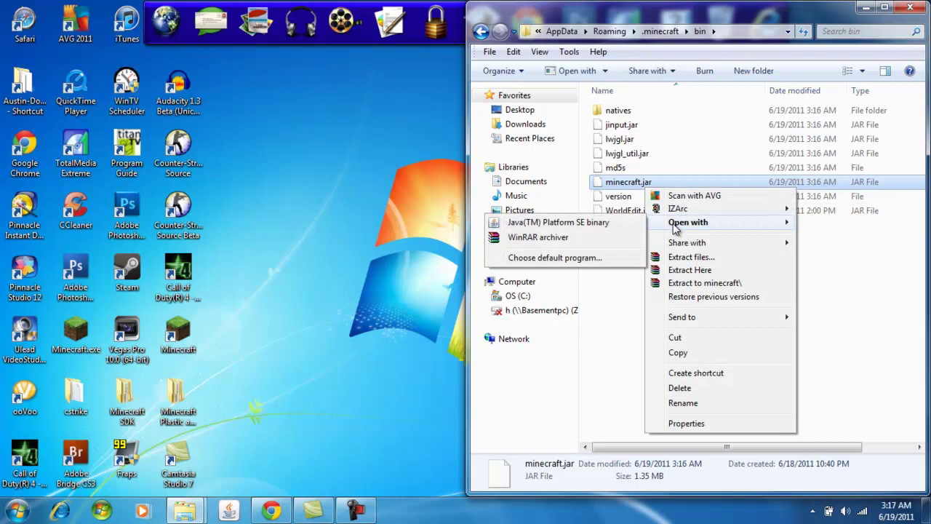
{"action": "left_click", "coordinate": [539, 237]}
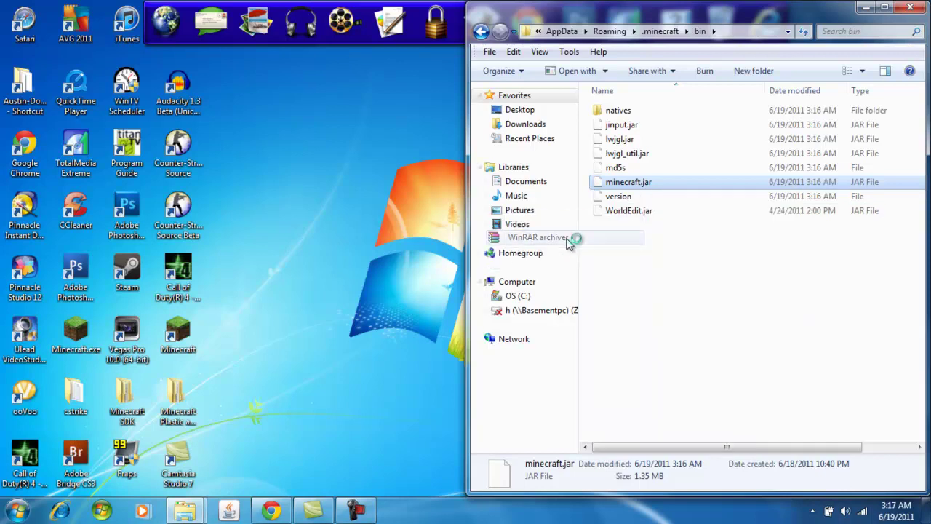
{"action": "left_click", "coordinate": [909, 7]}
{"action": "left_click_drag", "start_coordinate": [449, 95], "coordinate": [930, 119]}
- Delete the META-INF folder from the minecraft.jar archive
{"action": "left_click", "coordinate": [509, 255]}
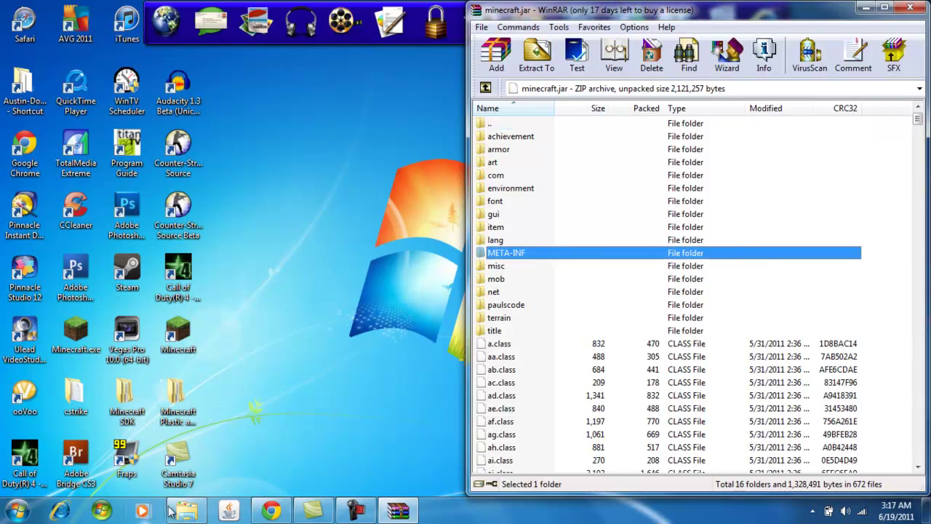
{"action": "right_click", "coordinate": [524, 260]}
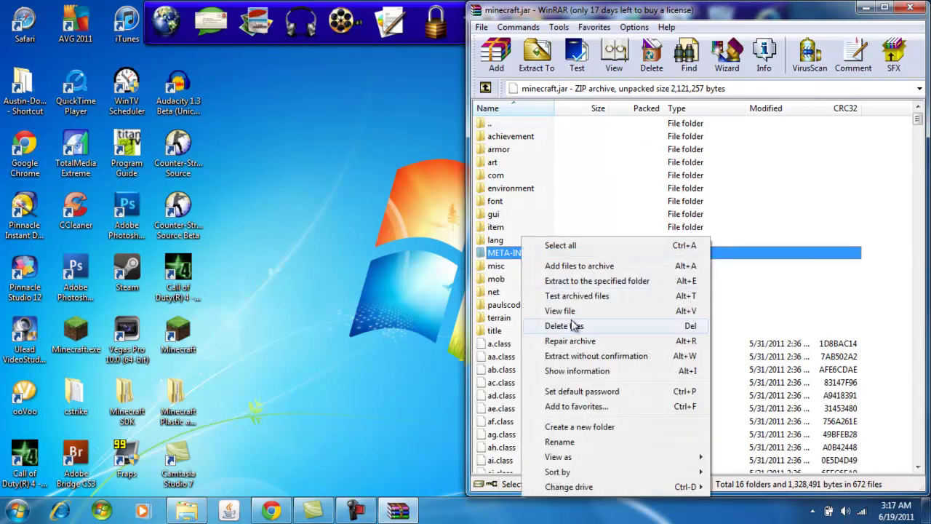
{"action": "left_click", "coordinate": [571, 324]}
{"action": "left_click", "coordinate": [481, 303]}
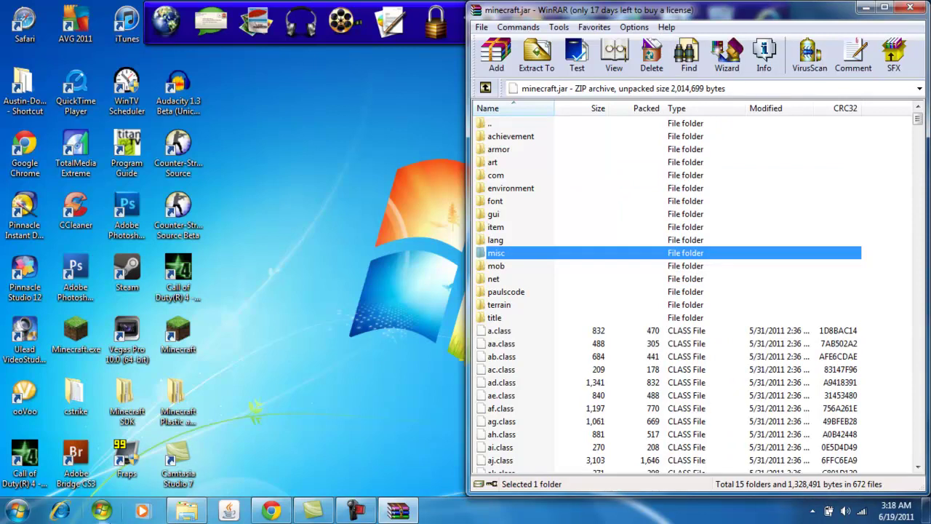
- Show the downloaded mod archives in the Mods folder, including ModLoader.zip, and minimize the folder window
{"action": "left_click", "coordinate": [186, 511]}
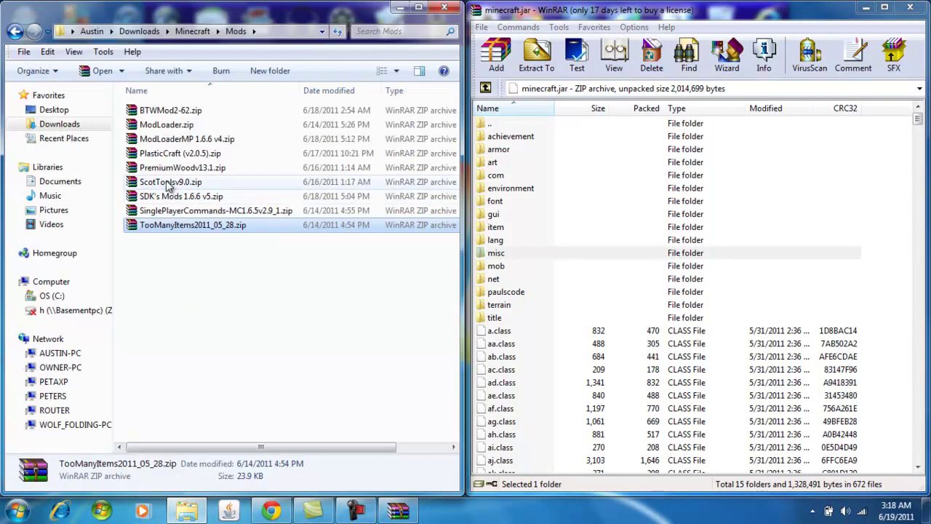
{"action": "left_click", "coordinate": [164, 125]}
{"action": "right_click", "coordinate": [165, 126]}
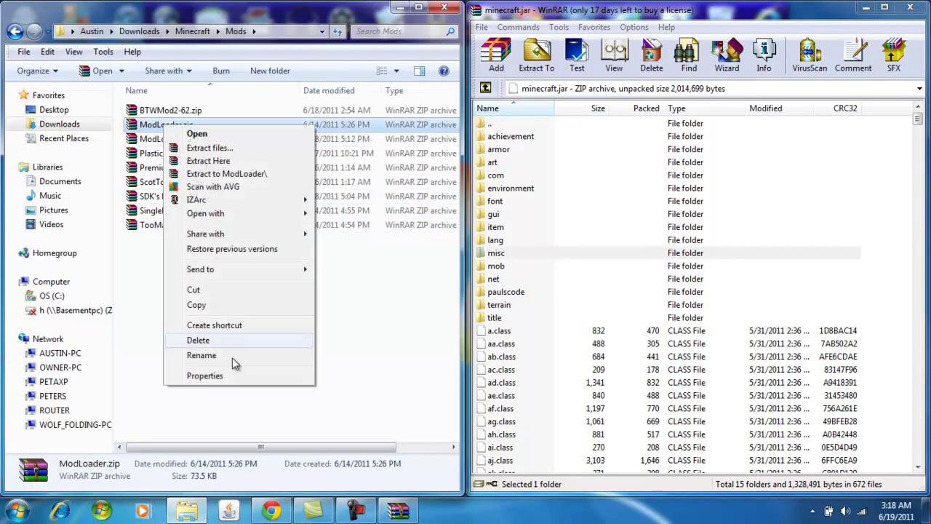
{"action": "left_click", "coordinate": [400, 7]}
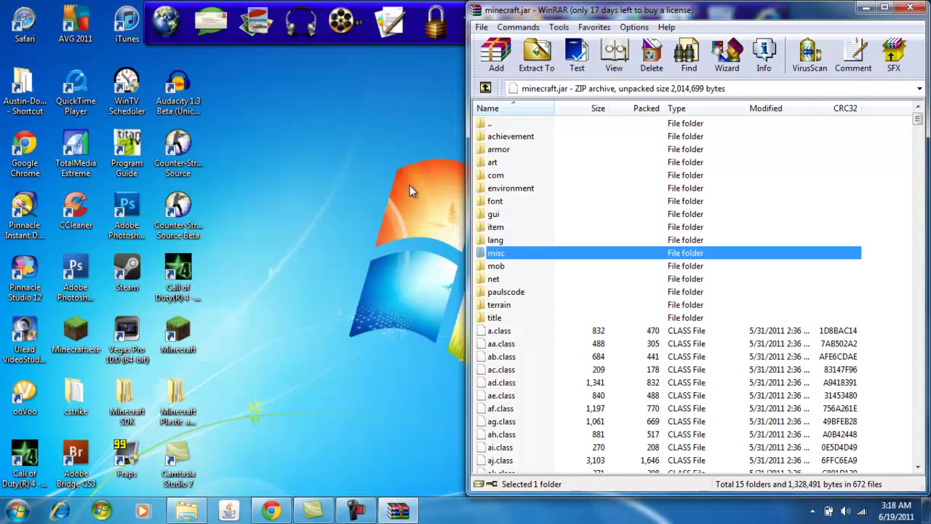
{"action": "left_click", "coordinate": [410, 185]}
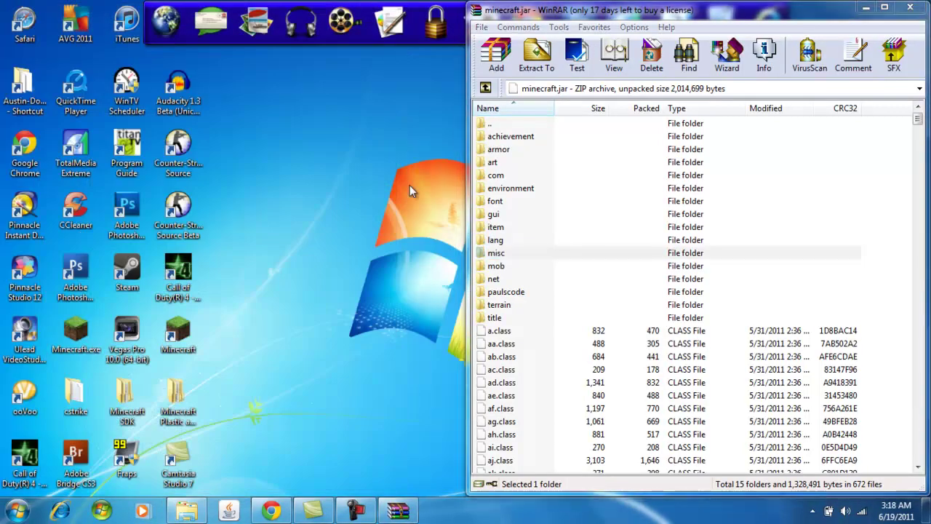
{"action": "left_click", "coordinate": [187, 512]}
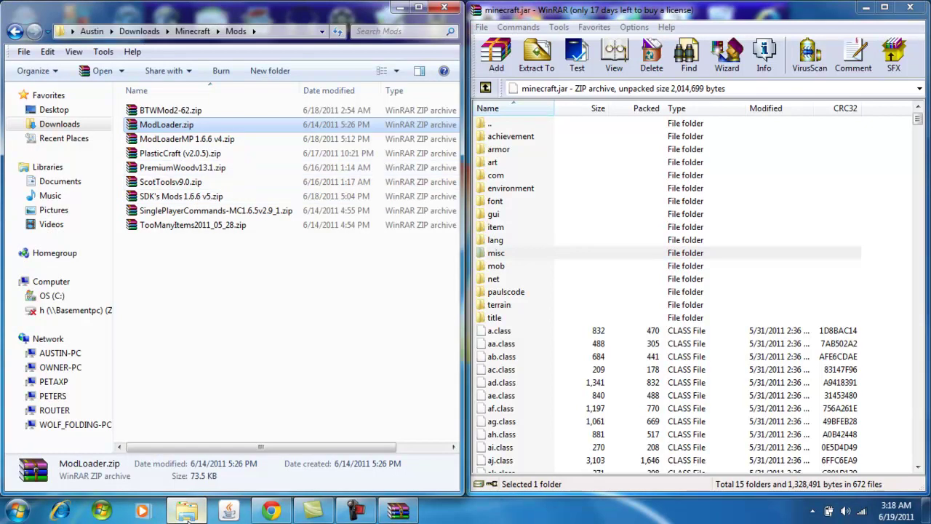
{"action": "left_click", "coordinate": [187, 512]}
- Look into the Minecraft Plastic and BTW and Minecraft SDK folders on the desktop
{"action": "left_click", "coordinate": [277, 309]}
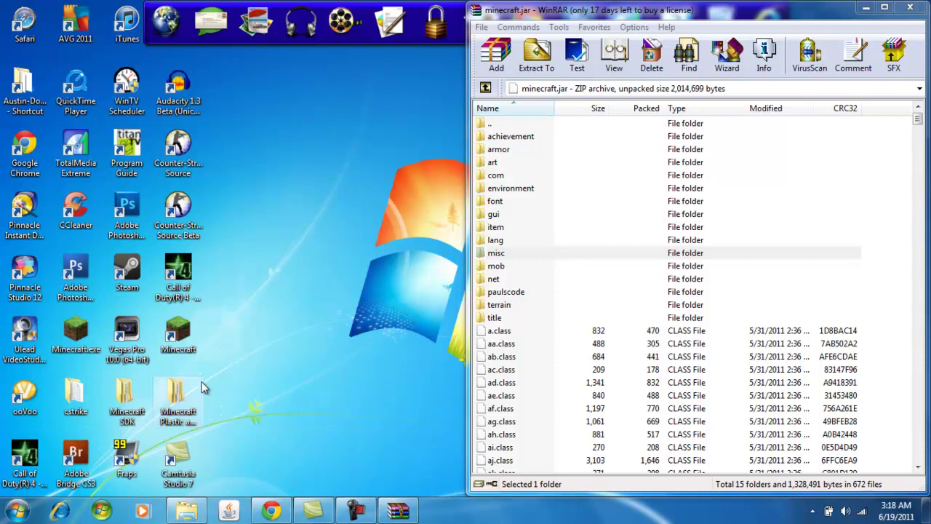
{"action": "double_click", "coordinate": [186, 396]}
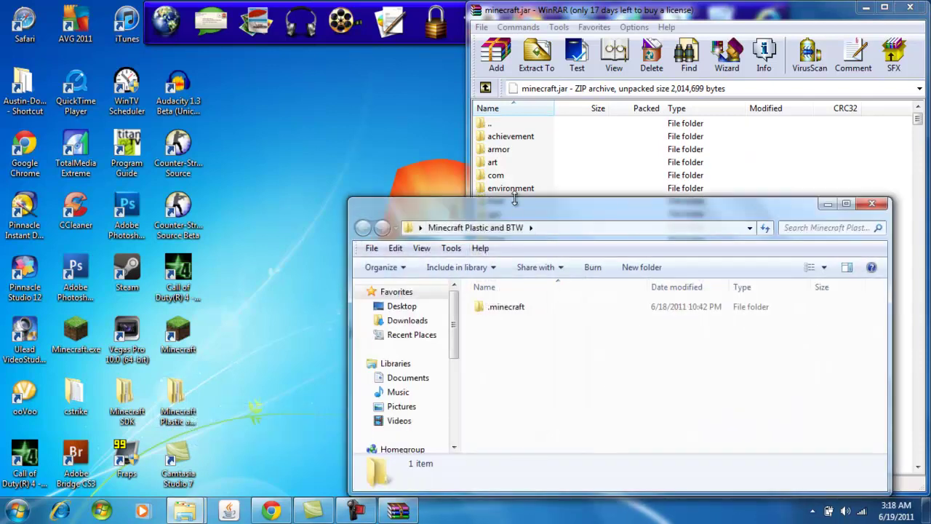
{"action": "left_click_drag", "start_coordinate": [511, 212], "coordinate": [275, 200]}
{"action": "left_click", "coordinate": [635, 191]}
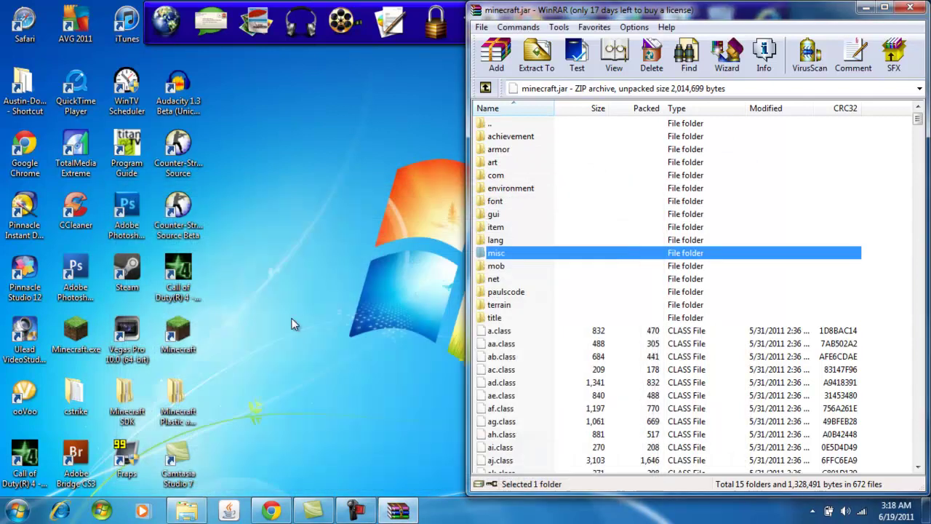
{"action": "double_click", "coordinate": [133, 394]}
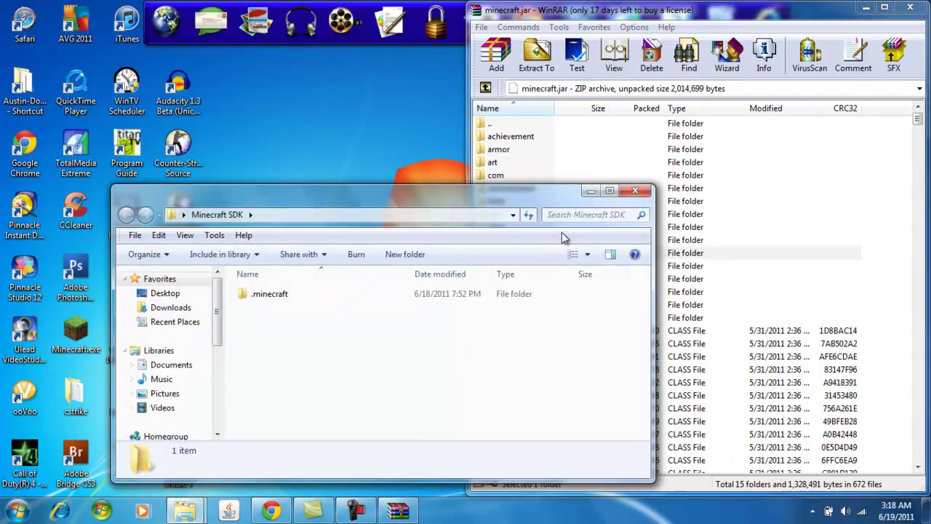
{"action": "left_click", "coordinate": [624, 193]}
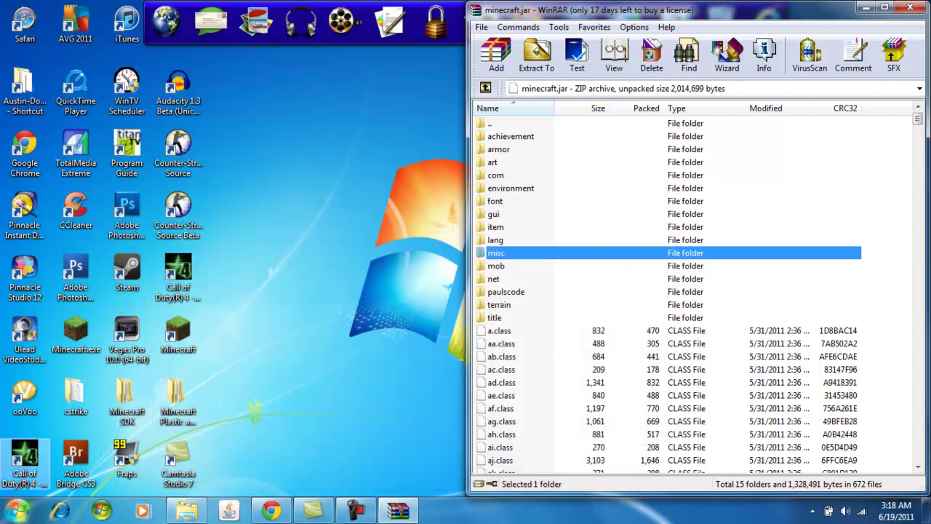
{"action": "double_click", "coordinate": [168, 400]}
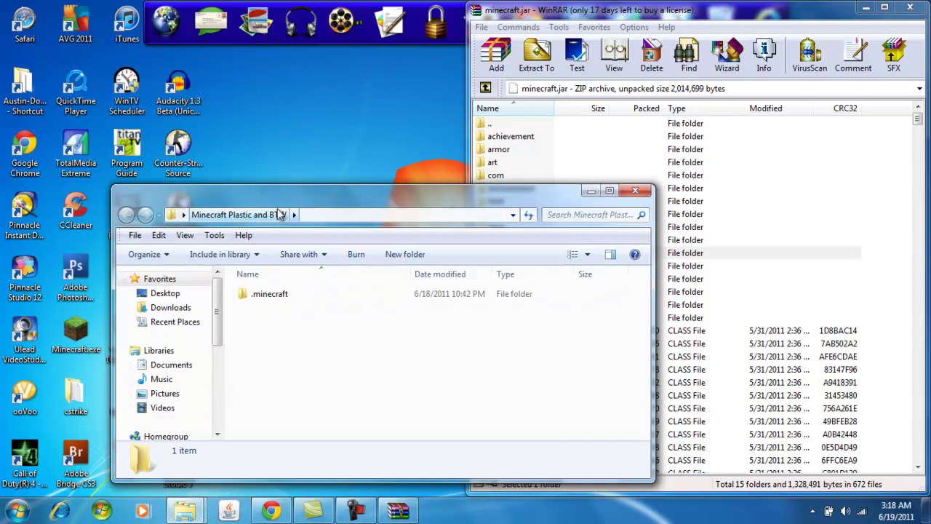
- Look into the Minecraft Plastic and BTW folder once more and close it
{"action": "left_click", "coordinate": [635, 193]}
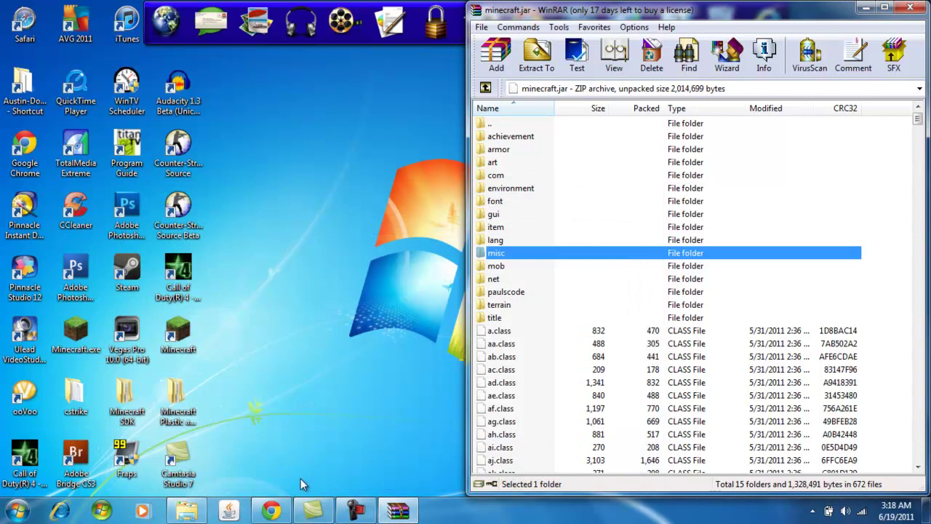
{"action": "double_click", "coordinate": [178, 400]}
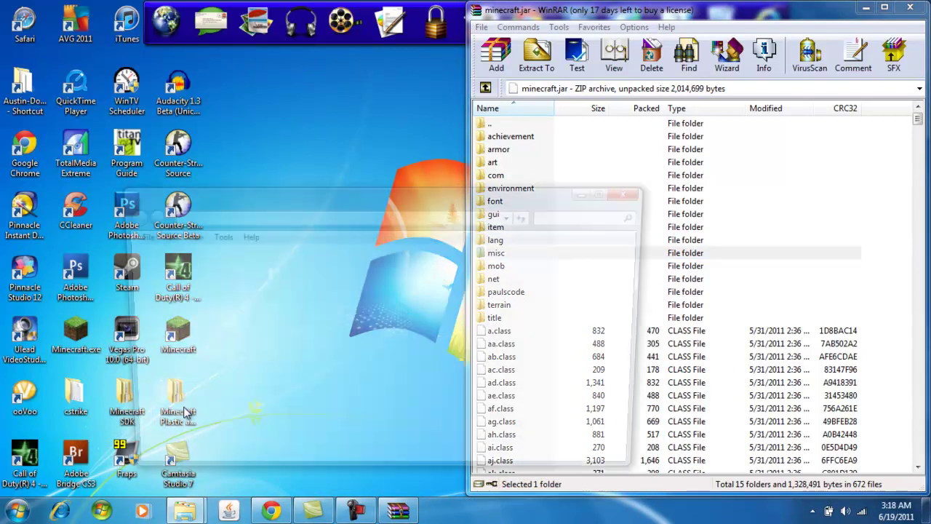
{"action": "left_click", "coordinate": [635, 193]}
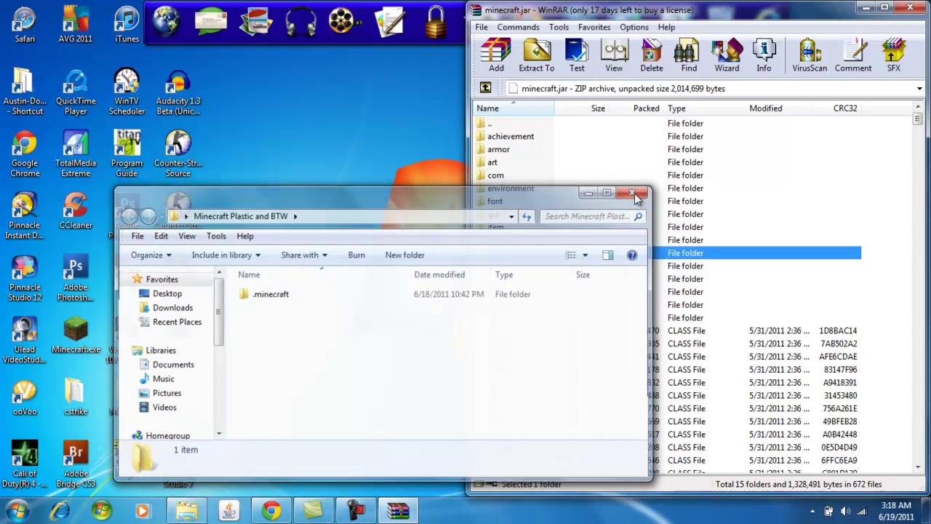
{"action": "left_click", "coordinate": [364, 272]}
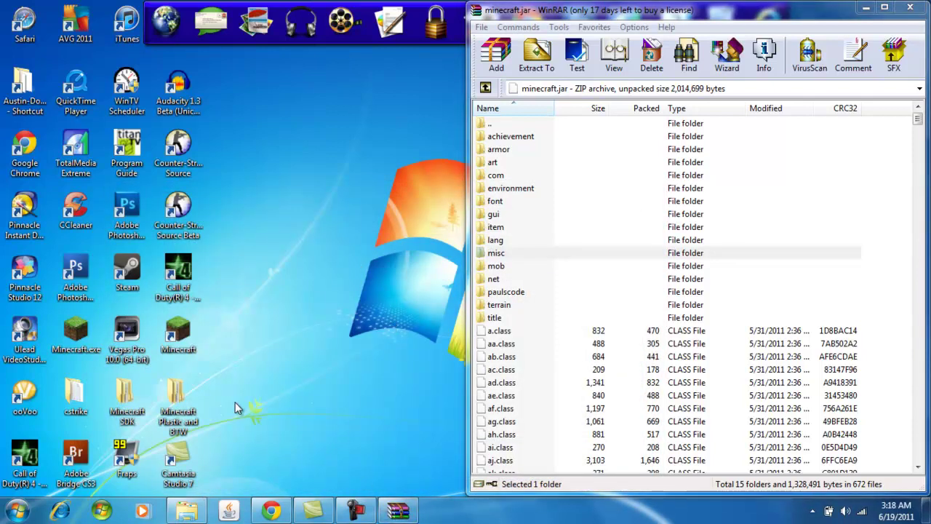
- Bring back the Mods folder window and single out BTWMod2-62.zip and TooManyItems2011_05_28.zip
{"action": "left_click", "coordinate": [186, 511]}
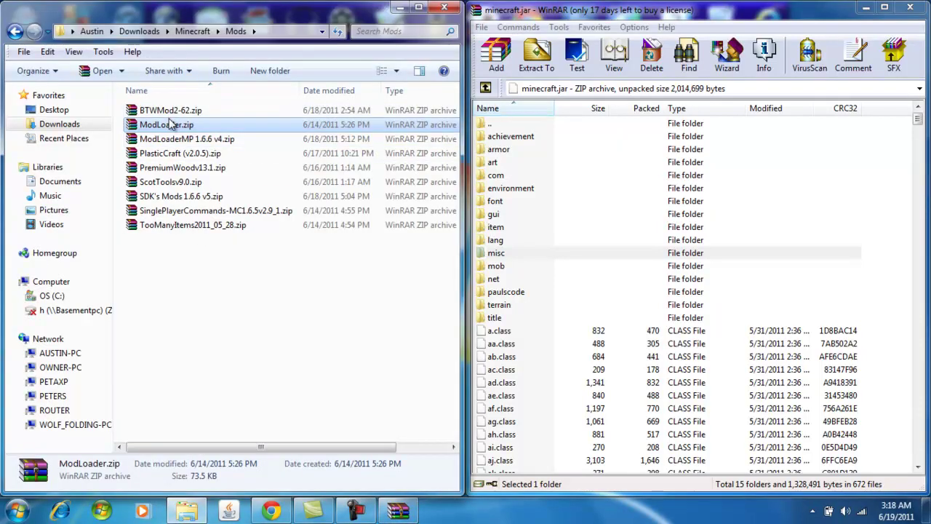
{"action": "left_click", "coordinate": [168, 113]}
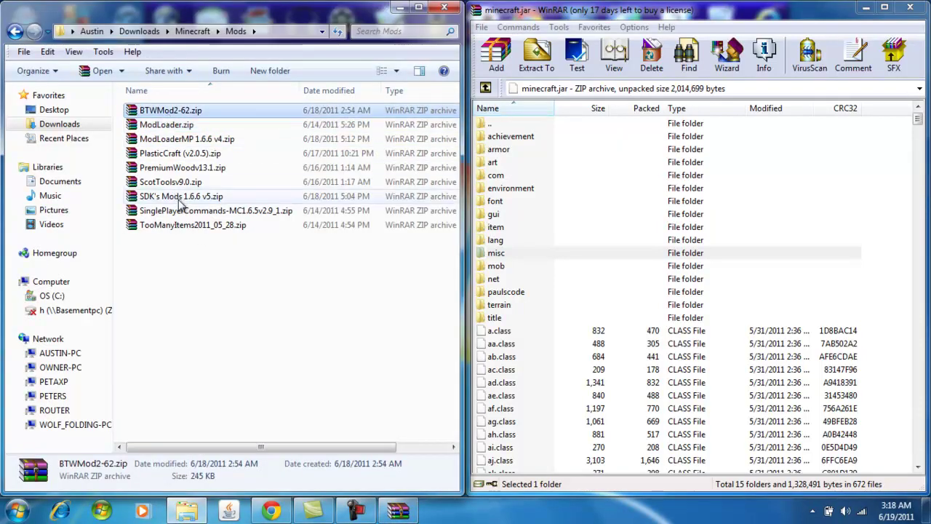
{"action": "left_click", "coordinate": [186, 228]}
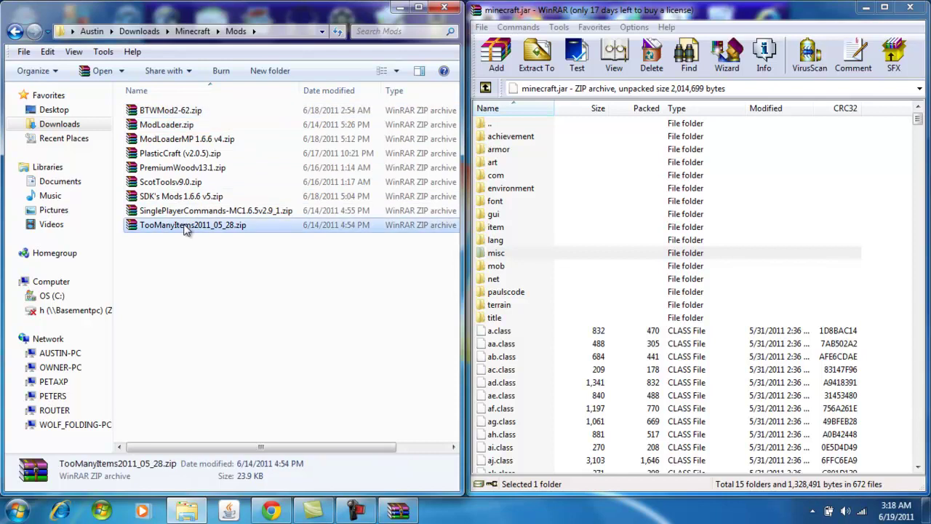
- Add all class files from ModLoader.zip to minecraft.jar with the default archive parameters, and close the ModLoader archive
{"action": "double_click", "coordinate": [182, 128]}
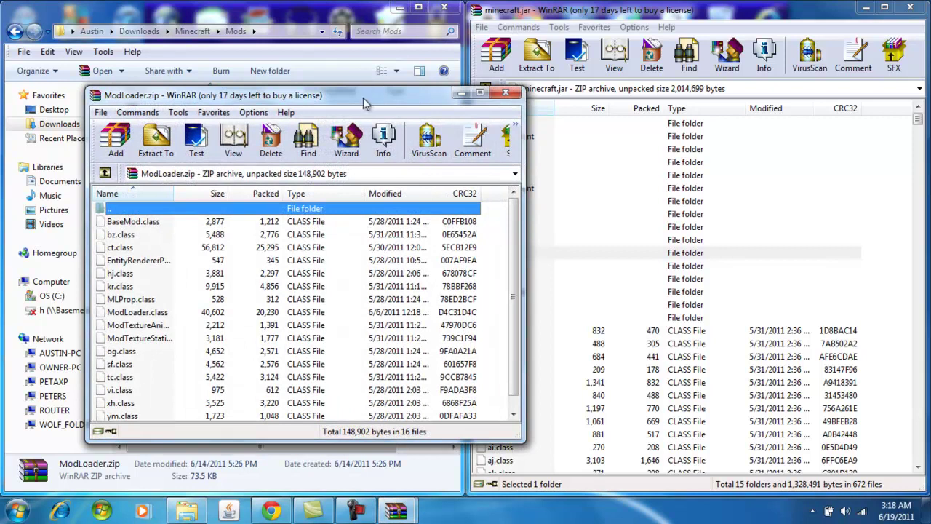
{"action": "left_click_drag", "start_coordinate": [346, 105], "coordinate": [2, 109]}
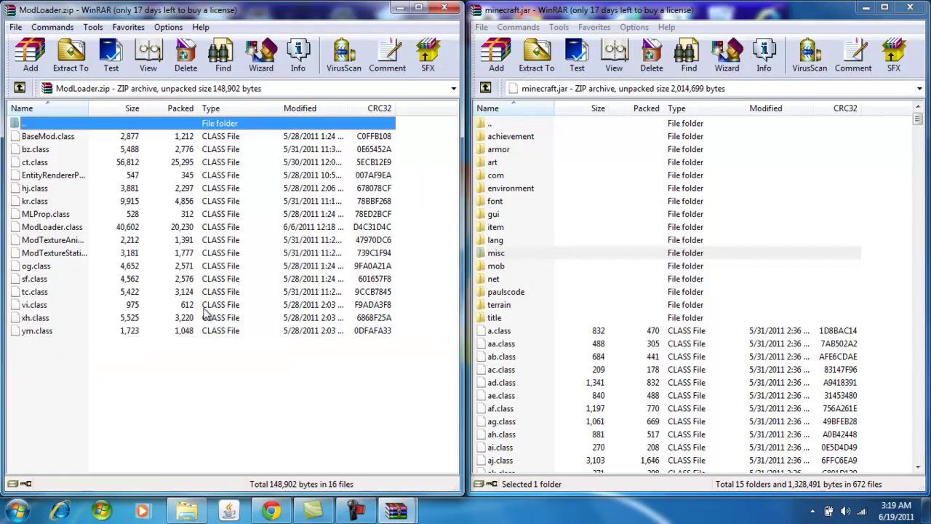
{"action": "left_click_drag", "start_coordinate": [232, 352], "coordinate": [199, 141]}
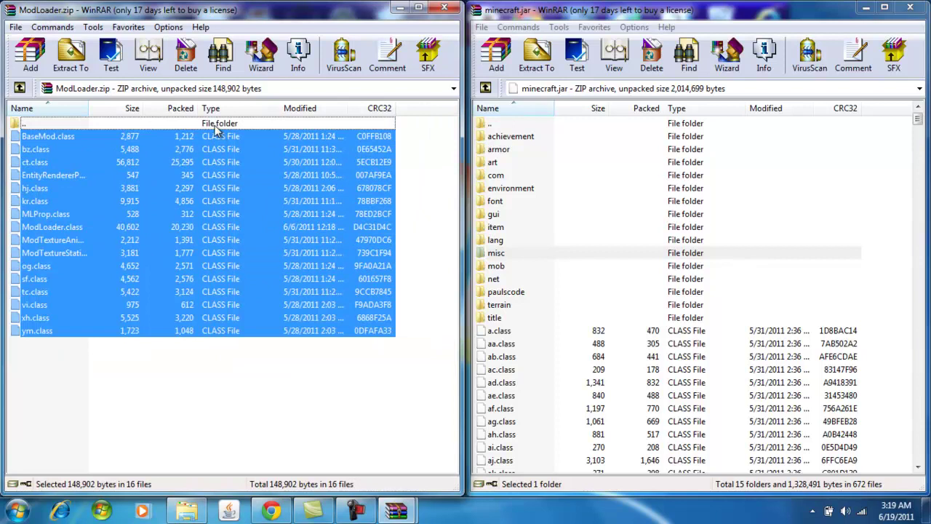
{"action": "left_click_drag", "start_coordinate": [309, 212], "coordinate": [546, 380]}
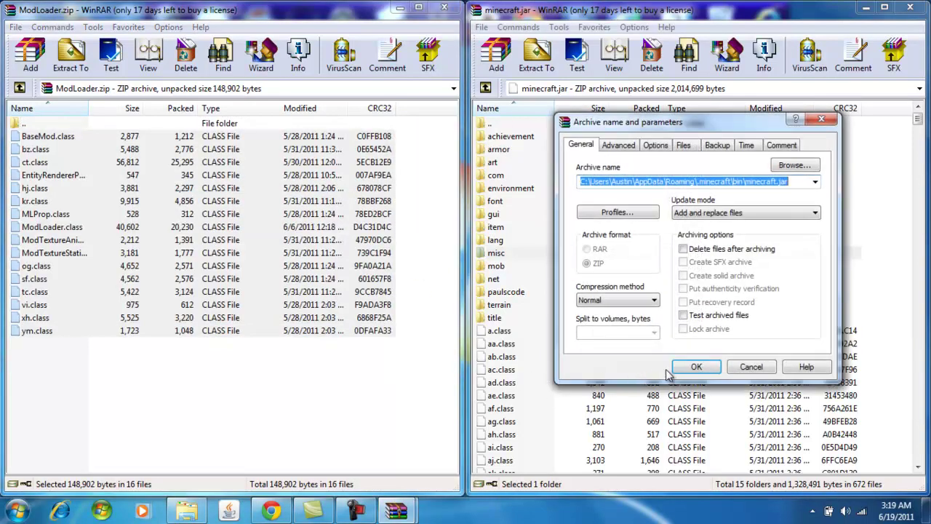
{"action": "left_click", "coordinate": [695, 367]}
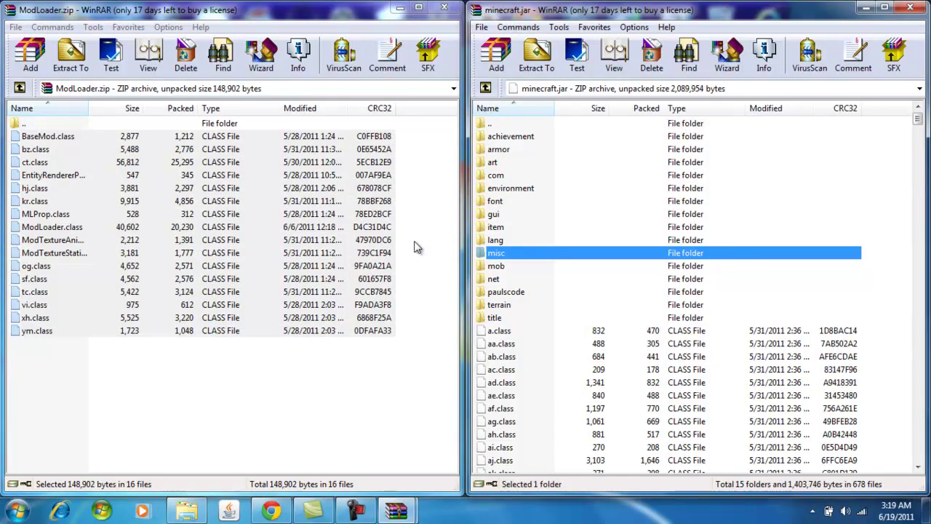
{"action": "left_click", "coordinate": [444, 7]}
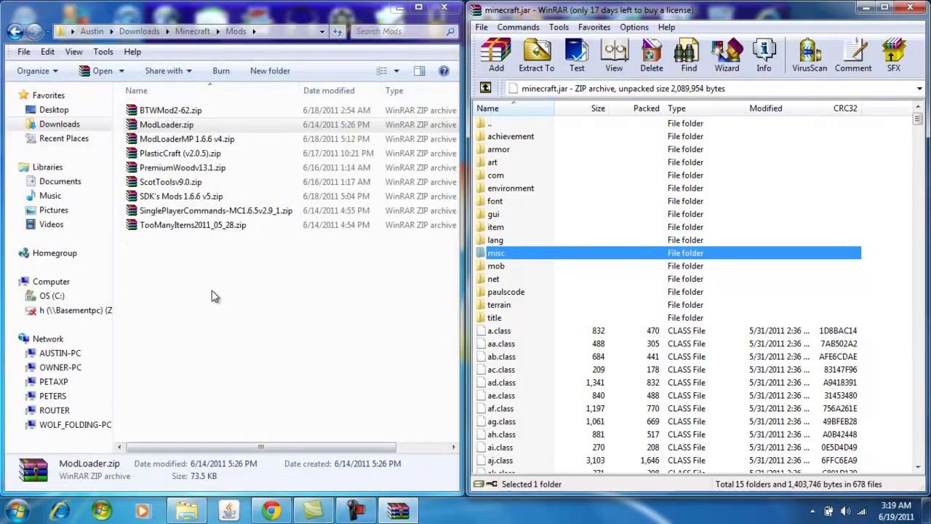
- Open BTWMod2-62.zip beside the minecraft.jar window and go into its MINECRAFT-JAR folder
{"action": "double_click", "coordinate": [187, 109]}
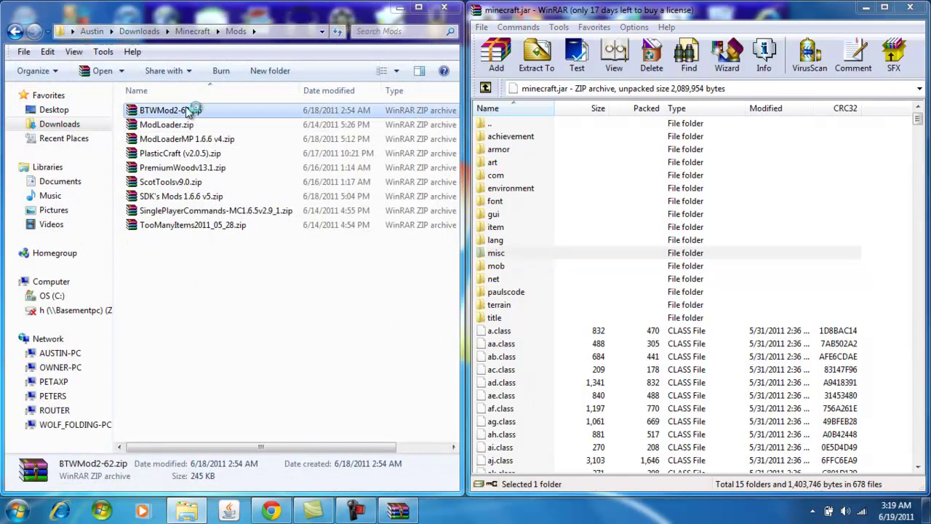
{"action": "key", "text": "super+Left"}
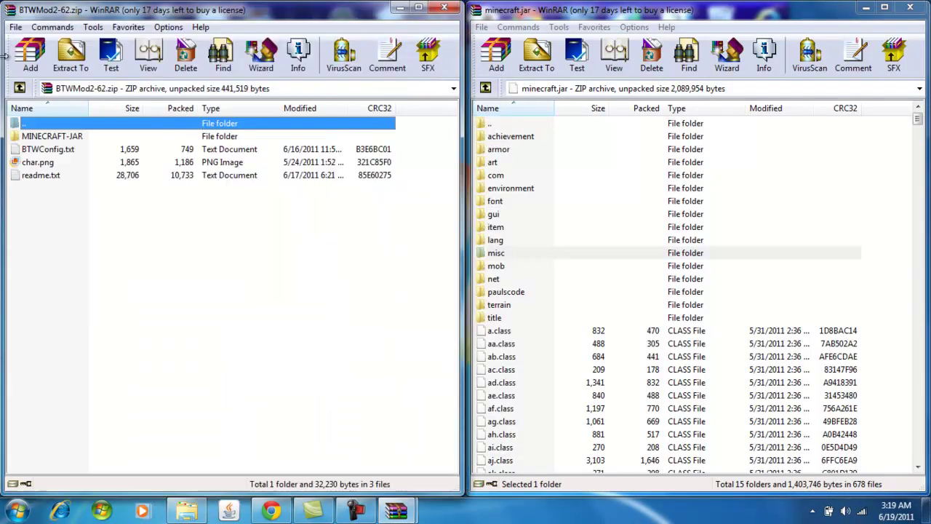
{"action": "left_click_drag", "start_coordinate": [143, 207], "coordinate": [211, 210]}
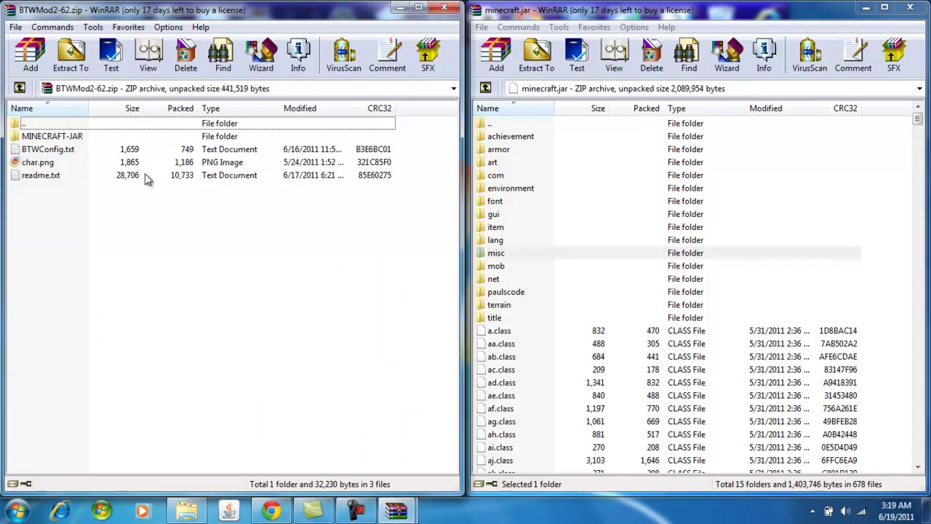
{"action": "double_click", "coordinate": [121, 137]}
{"action": "left_click_drag", "start_coordinate": [451, 154], "coordinate": [440, 84]}
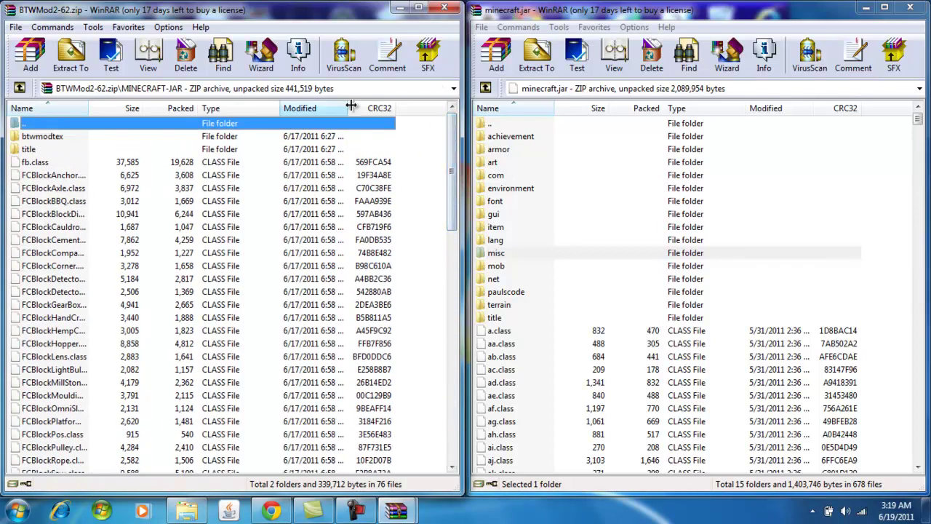
- Add everything in the MINECRAFT-JAR folder, from btwmodtex through yh.class, to minecraft.jar and close the BTWMod2-62 archive
{"action": "left_click", "coordinate": [264, 138]}
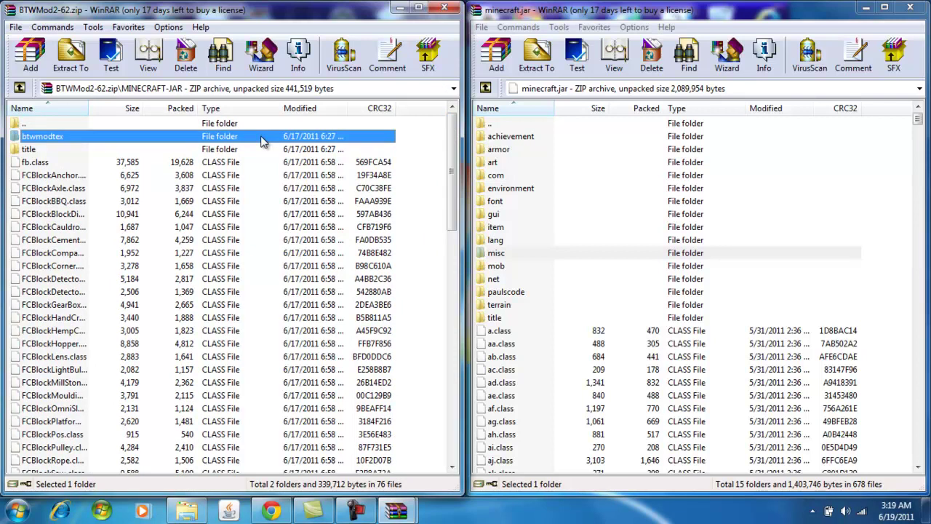
{"action": "left_click", "coordinate": [445, 160]}
{"action": "left_click", "coordinate": [381, 144]}
{"action": "left_click_drag", "start_coordinate": [447, 146], "coordinate": [460, 413]}
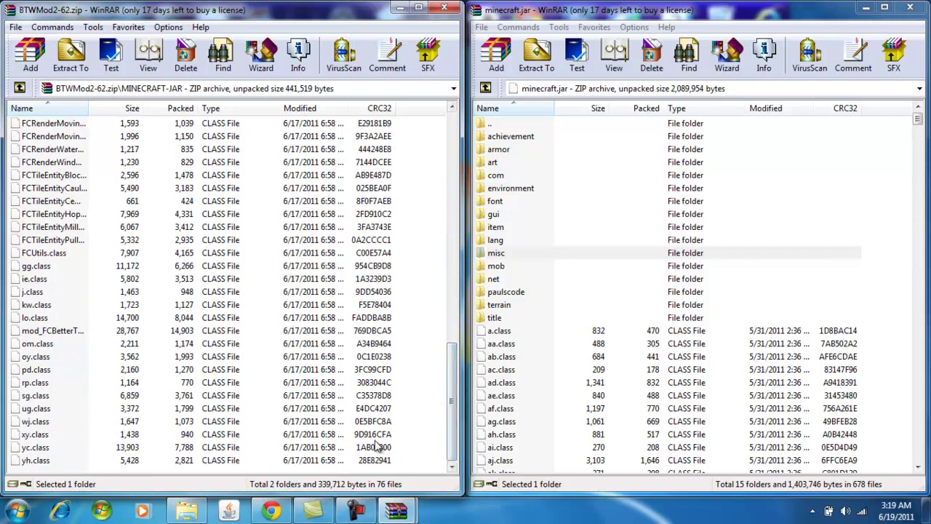
{"action": "left_click", "coordinate": [356, 463], "text": "shift"}
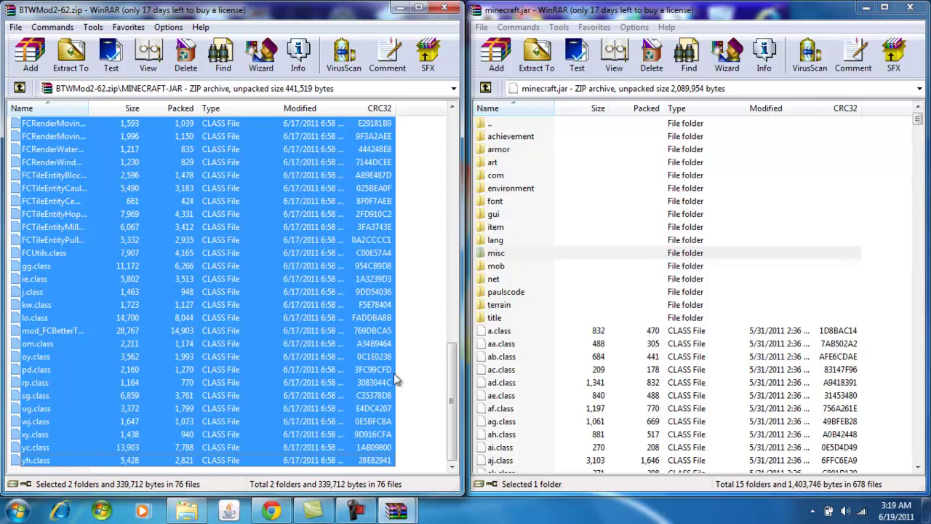
{"action": "left_click_drag", "start_coordinate": [453, 386], "coordinate": [449, 138]}
{"action": "left_click_drag", "start_coordinate": [252, 275], "coordinate": [547, 374]}
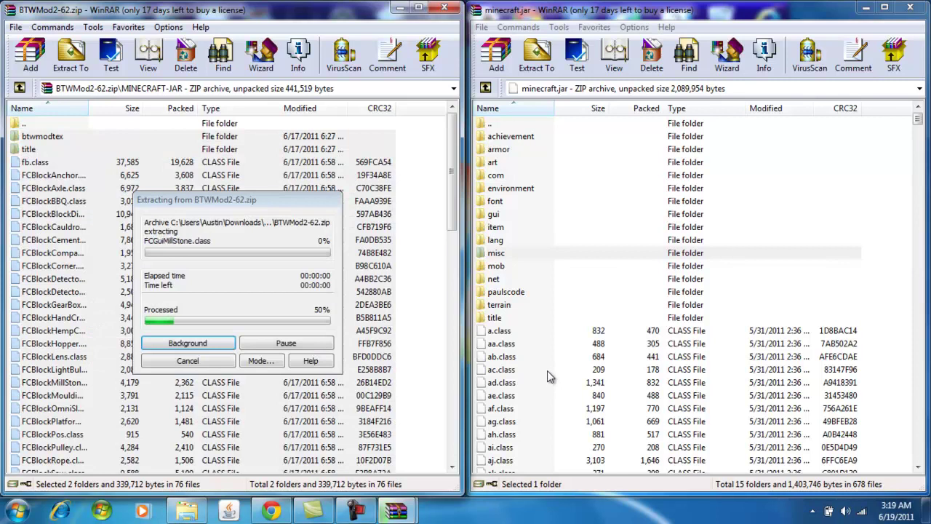
{"action": "left_click", "coordinate": [695, 371]}
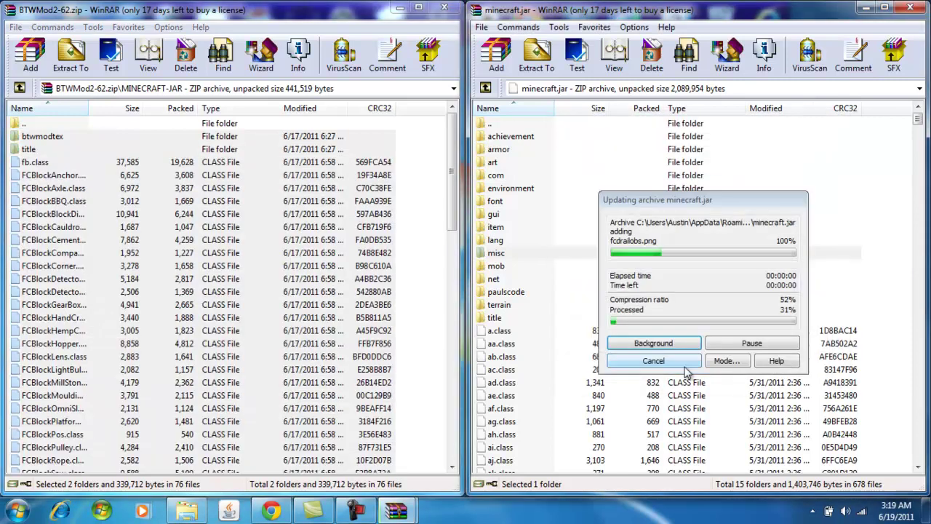
{"action": "left_click", "coordinate": [444, 7]}
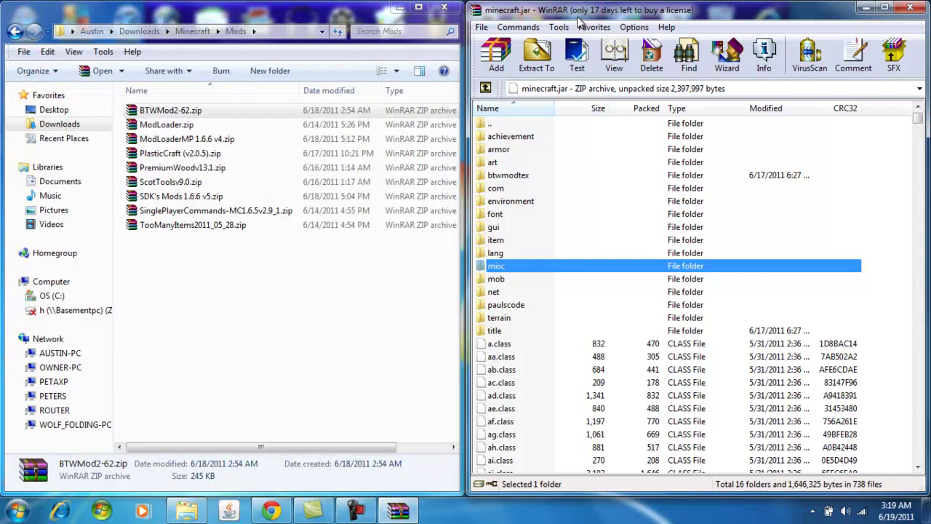
- Add all class files from TooManyItems2011_05_28.zip to minecraft.jar, and close that archive and the Mods folder
{"action": "double_click", "coordinate": [240, 225]}
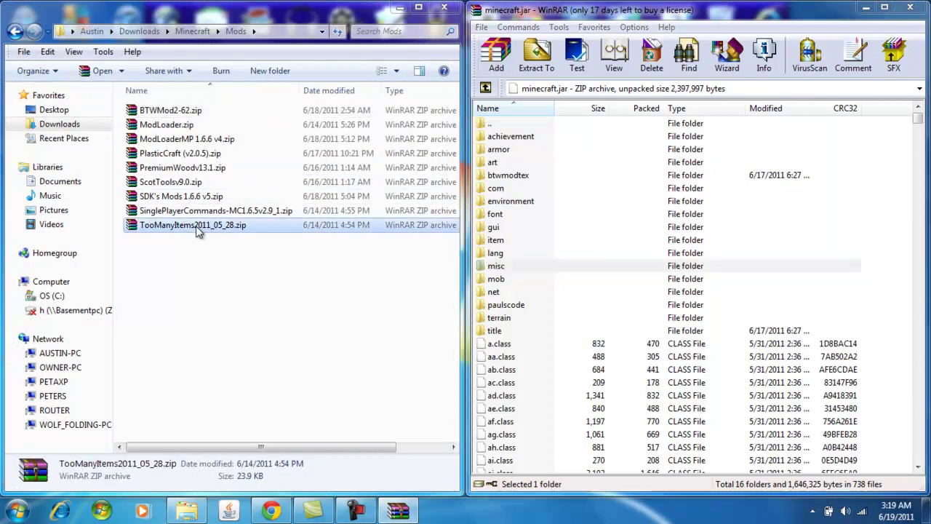
{"action": "left_click_drag", "start_coordinate": [361, 133], "coordinate": [2, 44]}
{"action": "left_click_drag", "start_coordinate": [244, 341], "coordinate": [224, 135]}
{"action": "left_click_drag", "start_coordinate": [197, 222], "coordinate": [580, 385]}
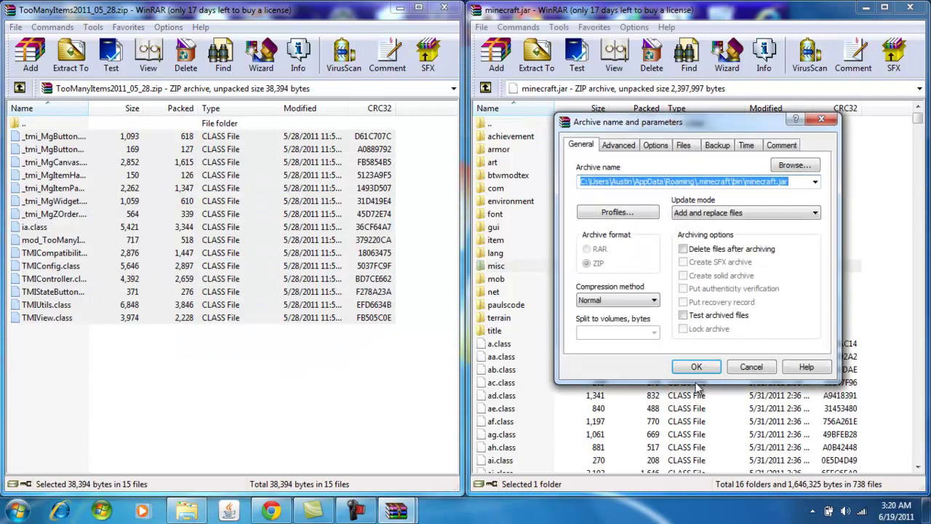
{"action": "left_click", "coordinate": [694, 367]}
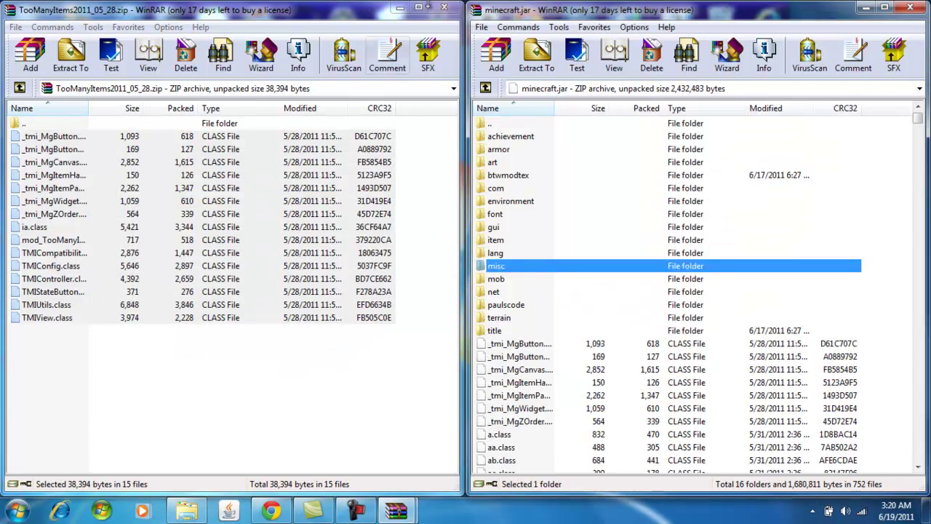
{"action": "left_click", "coordinate": [445, 10]}
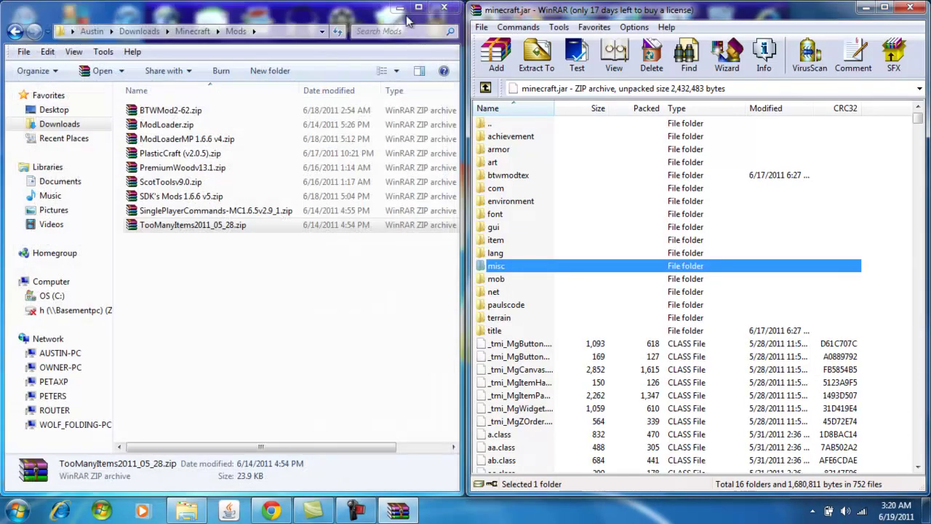
{"action": "left_click", "coordinate": [445, 9]}
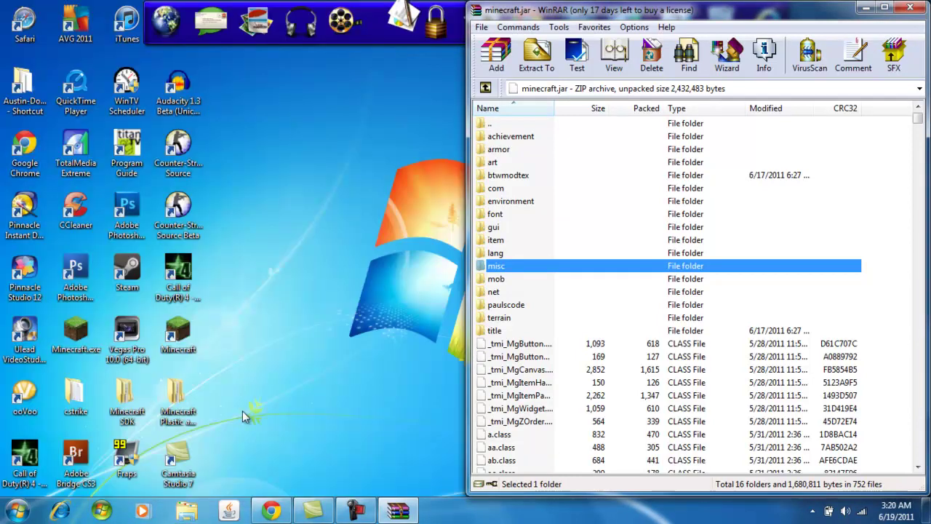
- Open the Mods folder under Downloads > Minecraft in a new Explorer window docked beside minecraft.jar
{"action": "left_click", "coordinate": [234, 501]}
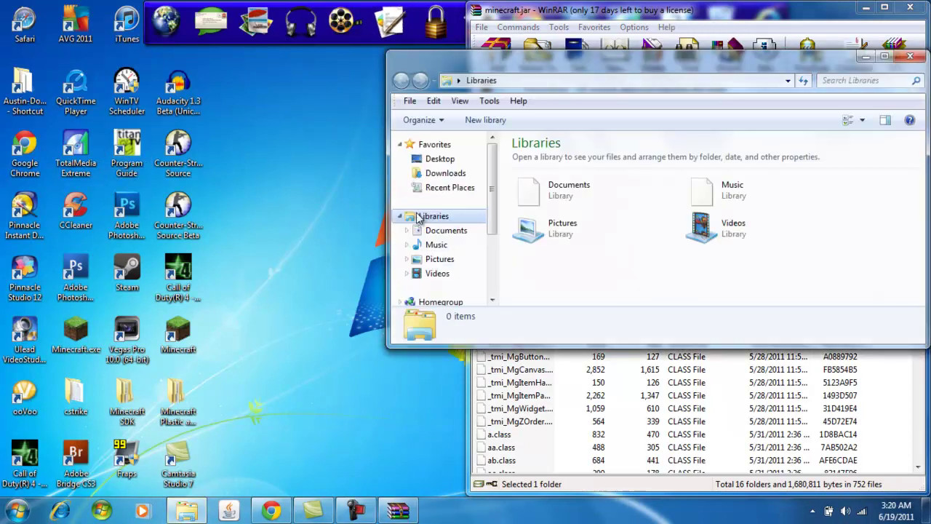
{"action": "left_click_drag", "start_coordinate": [488, 66], "coordinate": [1, 73]}
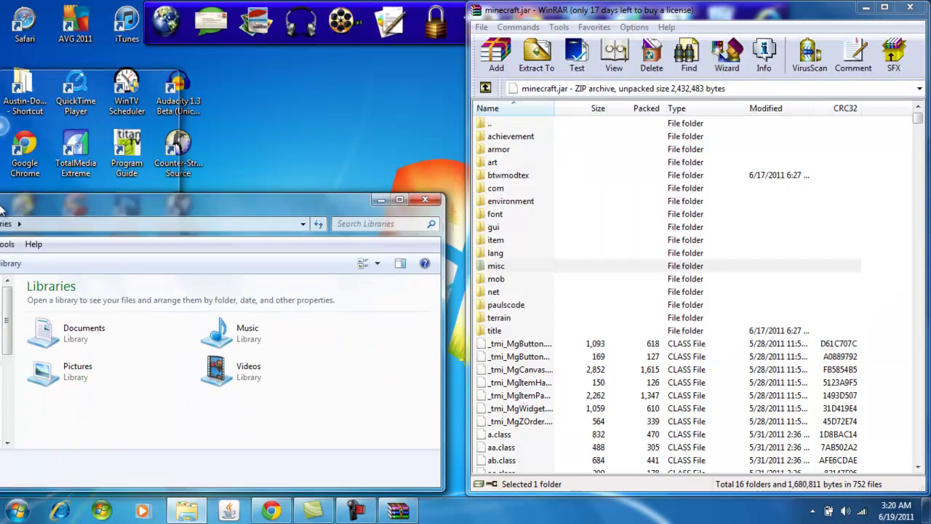
{"action": "left_click", "coordinate": [65, 125]}
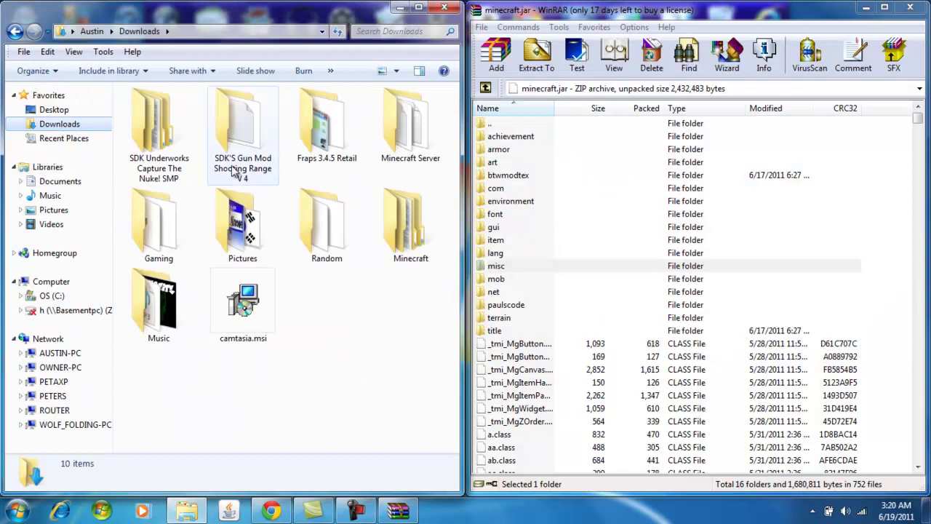
{"action": "double_click", "coordinate": [437, 204]}
{"action": "double_click", "coordinate": [164, 125]}
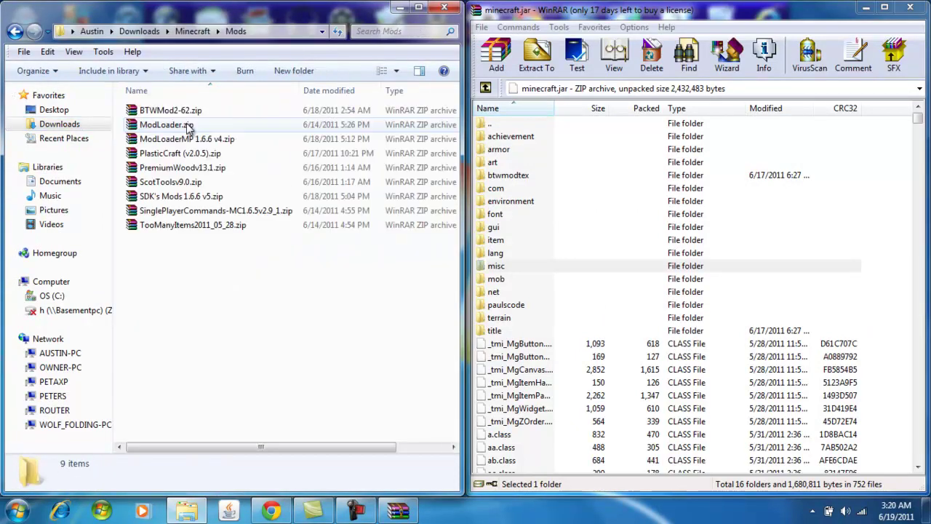
- Point out the PremiumWood, PlasticCraft, SinglePlayerCommands and SDK's Mods archives in the Mods folder, and clear the selection
{"action": "left_click", "coordinate": [198, 169]}
{"action": "left_click", "coordinate": [196, 154]}
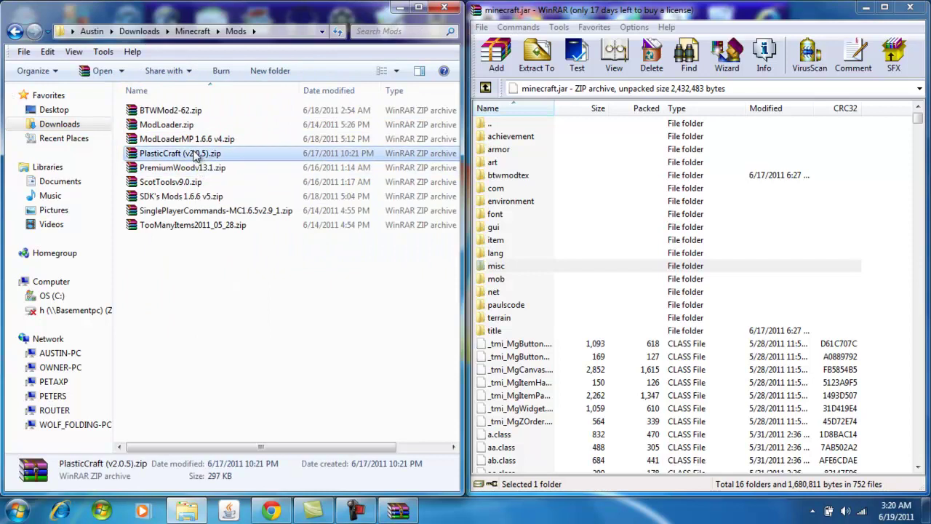
{"action": "left_click", "coordinate": [208, 210]}
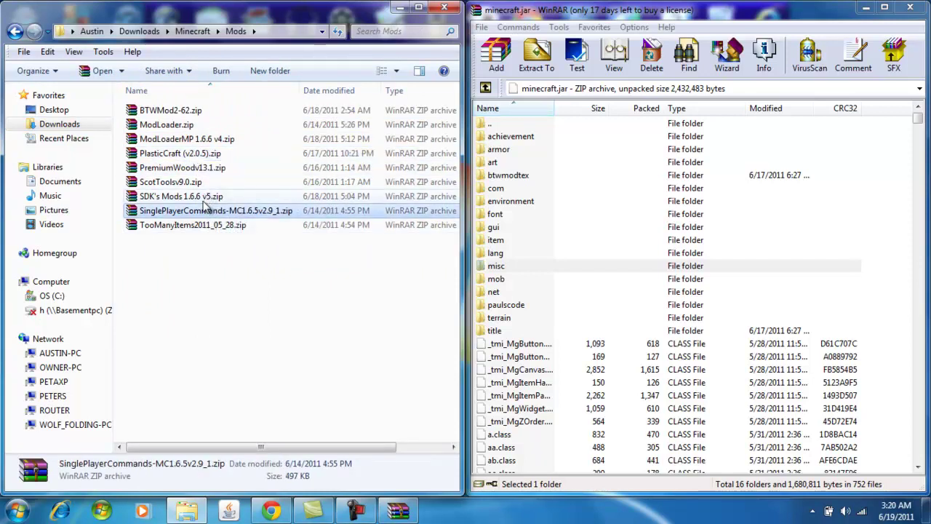
{"action": "left_click", "coordinate": [203, 202]}
{"action": "left_click", "coordinate": [267, 281]}
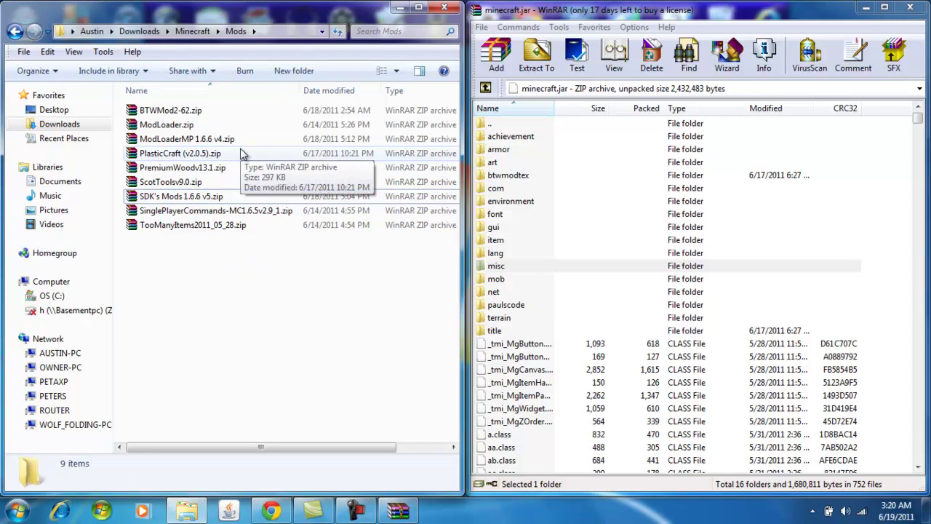
- Deselect the PlasticCraft archive, close the Mods folder window and minimize the minecraft.jar archive window
{"action": "left_click", "coordinate": [243, 153]}
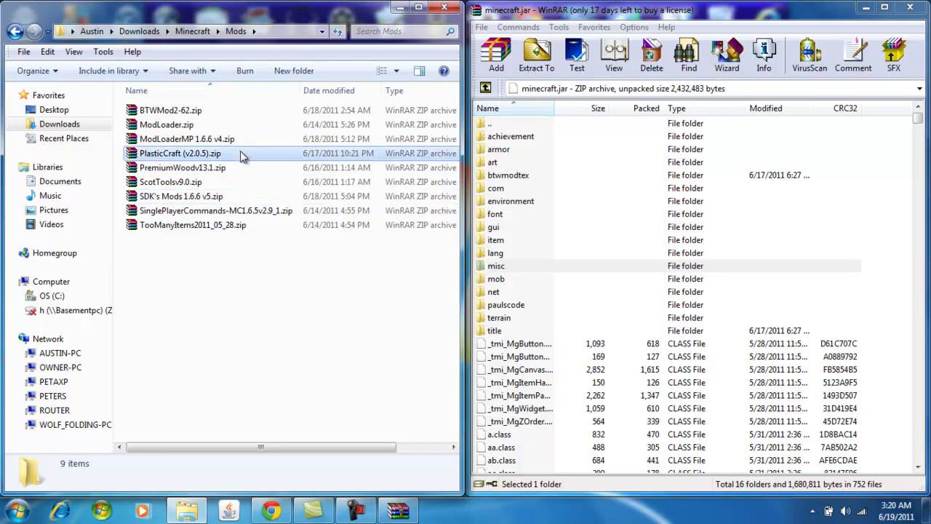
{"action": "left_click", "coordinate": [298, 285]}
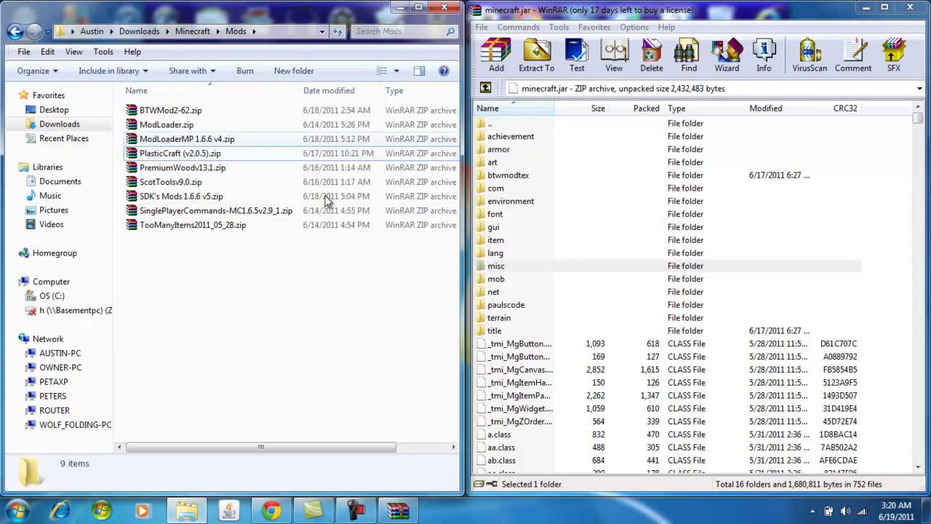
{"action": "left_click", "coordinate": [444, 9]}
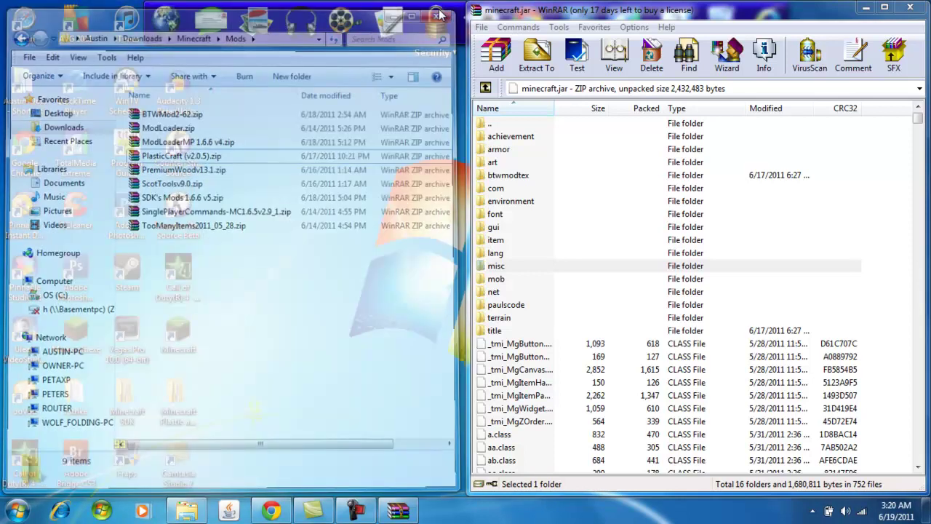
{"action": "left_click", "coordinate": [865, 9]}
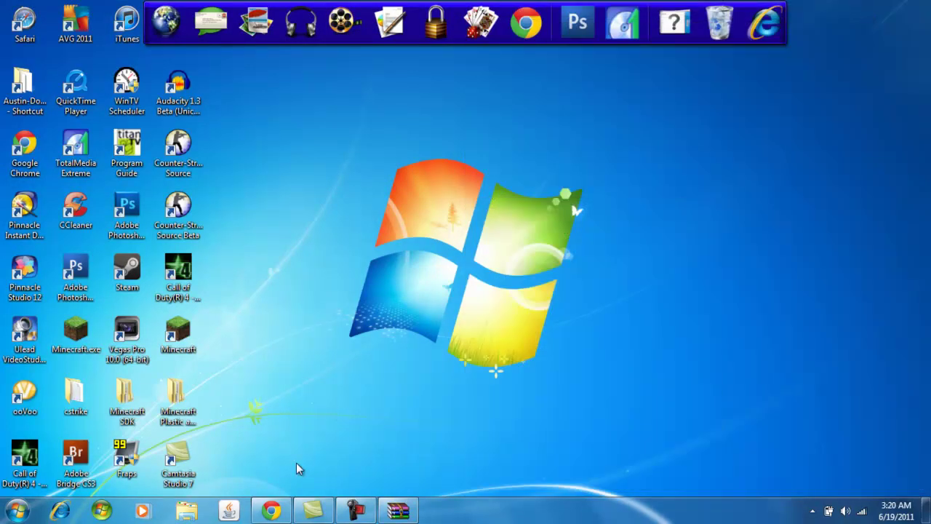
- Switch to Chrome and show the top of the Better Than Wolves mod thread on Minecraft Forums
{"action": "left_click", "coordinate": [280, 511]}
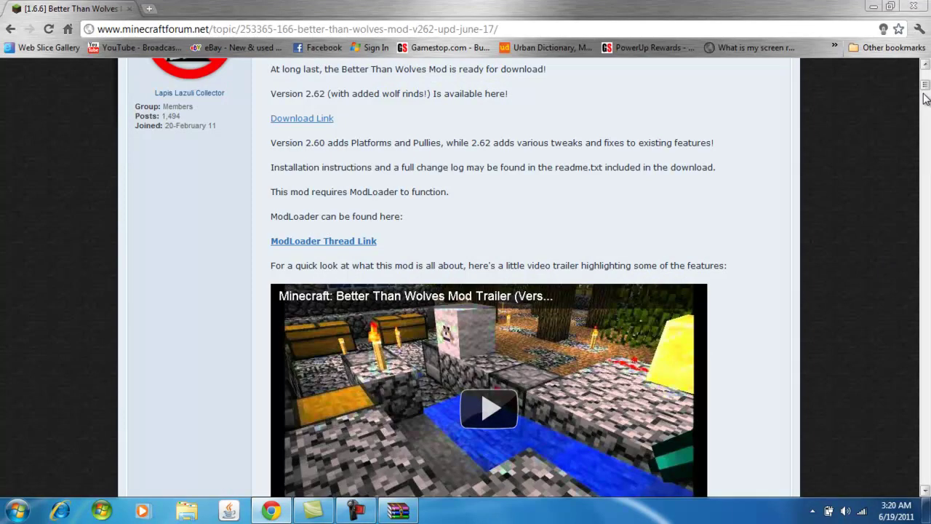
{"action": "left_click_drag", "start_coordinate": [925, 95], "coordinate": [926, 80]}
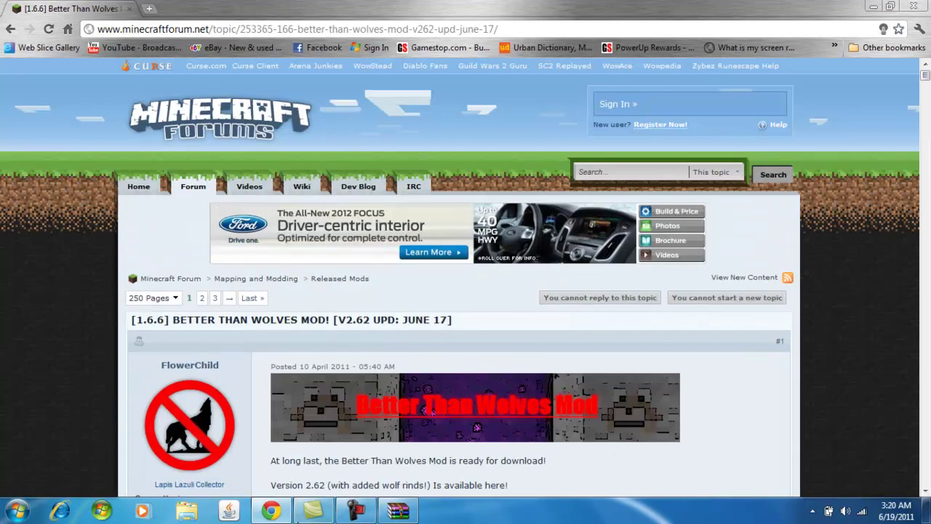
{"action": "left_click", "coordinate": [350, 515]}
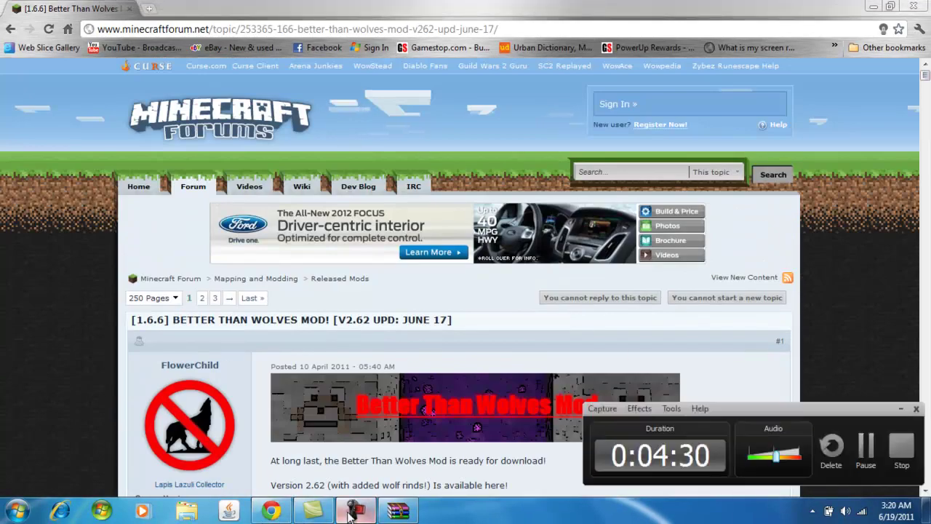